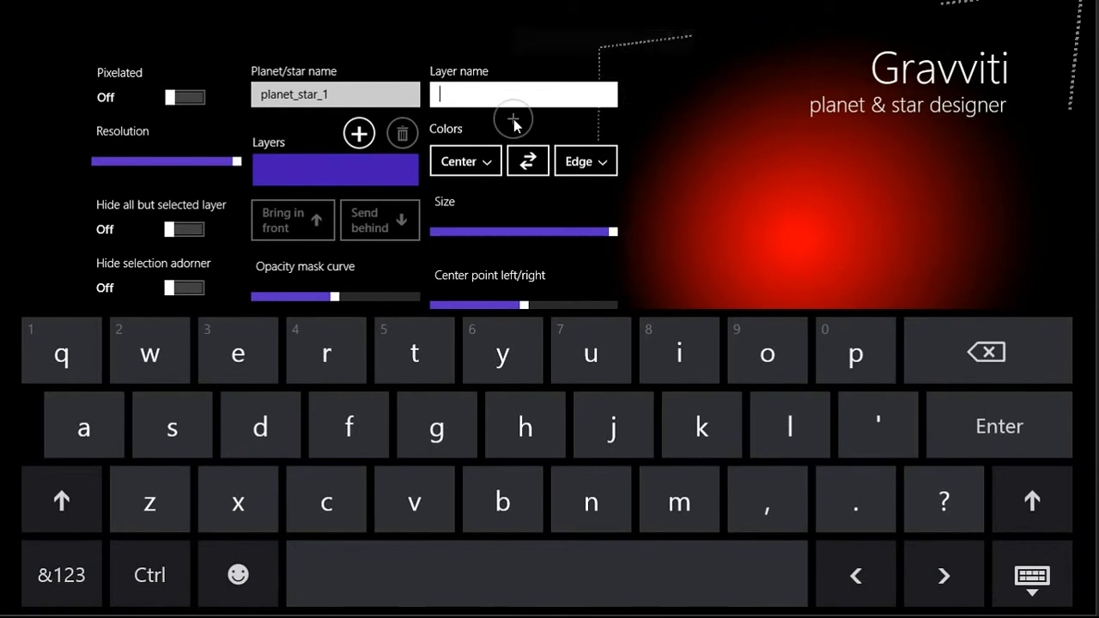
- Rename the first layer as red and add a second layer to the planet
{"action": "type", "text": "red"}
{"action": "left_click", "coordinate": [505, 126]}
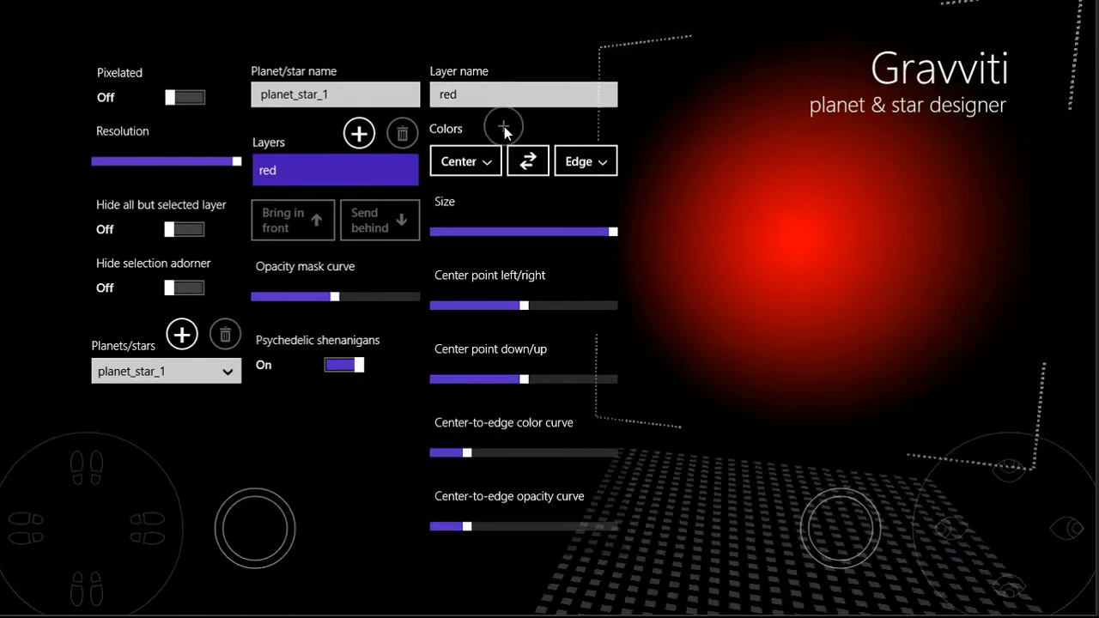
{"action": "left_click", "coordinate": [359, 135]}
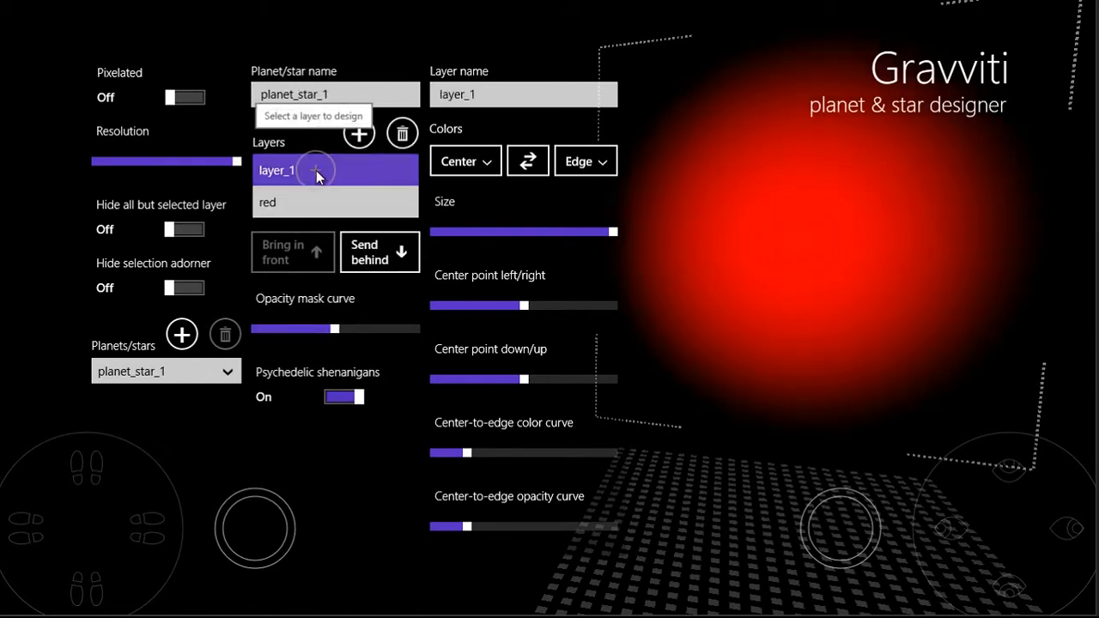
- Set the new layer's centre hue to 235 and shift its edge hue to the far red end of the spectrum
{"action": "left_click", "coordinate": [473, 164]}
{"action": "left_click", "coordinate": [508, 264]}
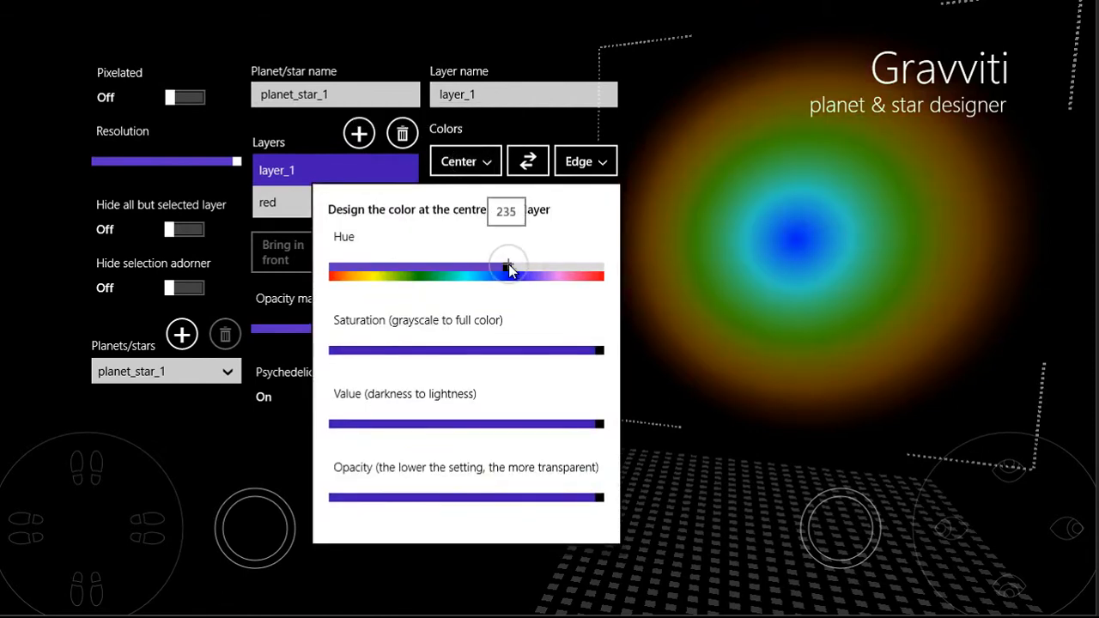
{"action": "left_click", "coordinate": [569, 164]}
{"action": "left_click", "coordinate": [569, 164]}
{"action": "left_click", "coordinate": [629, 266]}
- Rename the new layer as blue
{"action": "left_click", "coordinate": [603, 94]}
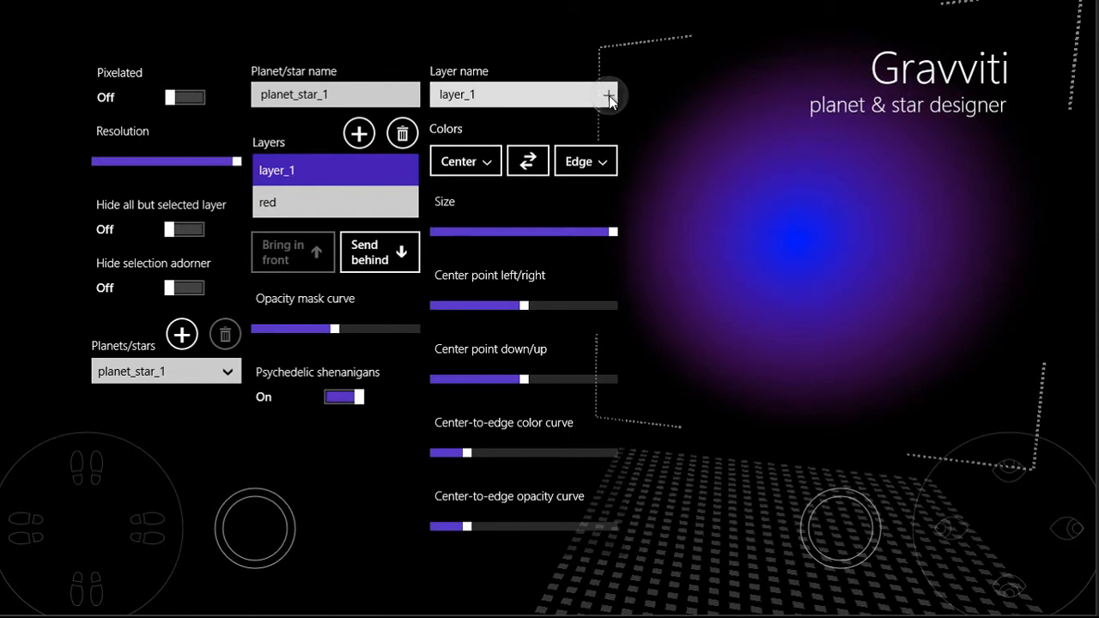
{"action": "left_click", "coordinate": [604, 95]}
{"action": "left_click", "coordinate": [605, 96]}
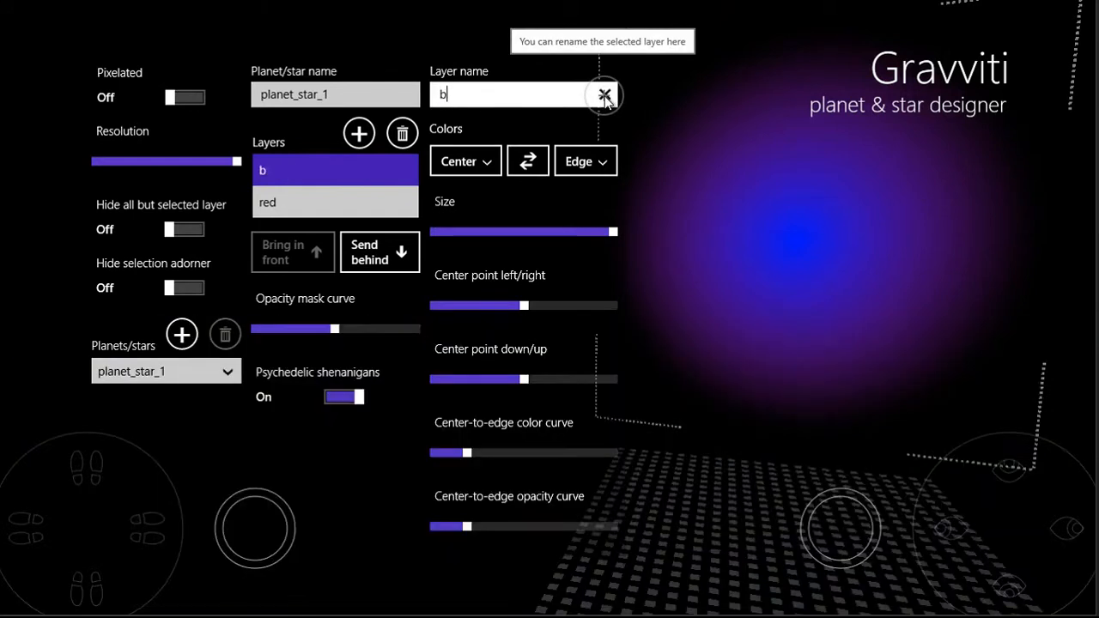
{"action": "type", "text": "blue"}
{"action": "left_click", "coordinate": [792, 250]}
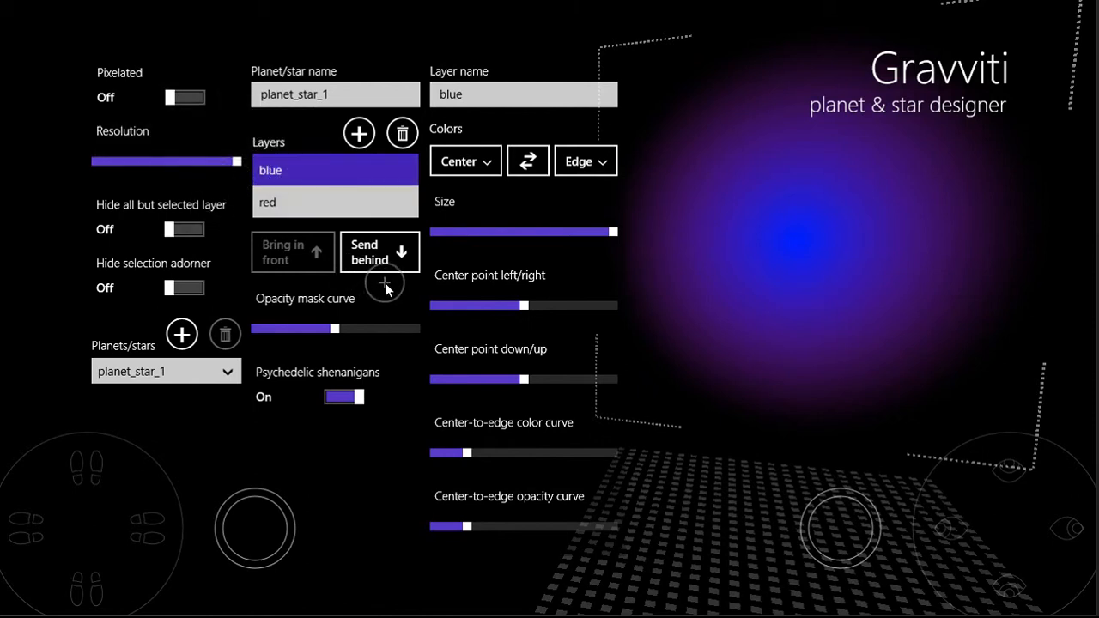
- Send the blue layer behind the red one and bring it back in front
{"action": "left_click", "coordinate": [379, 256]}
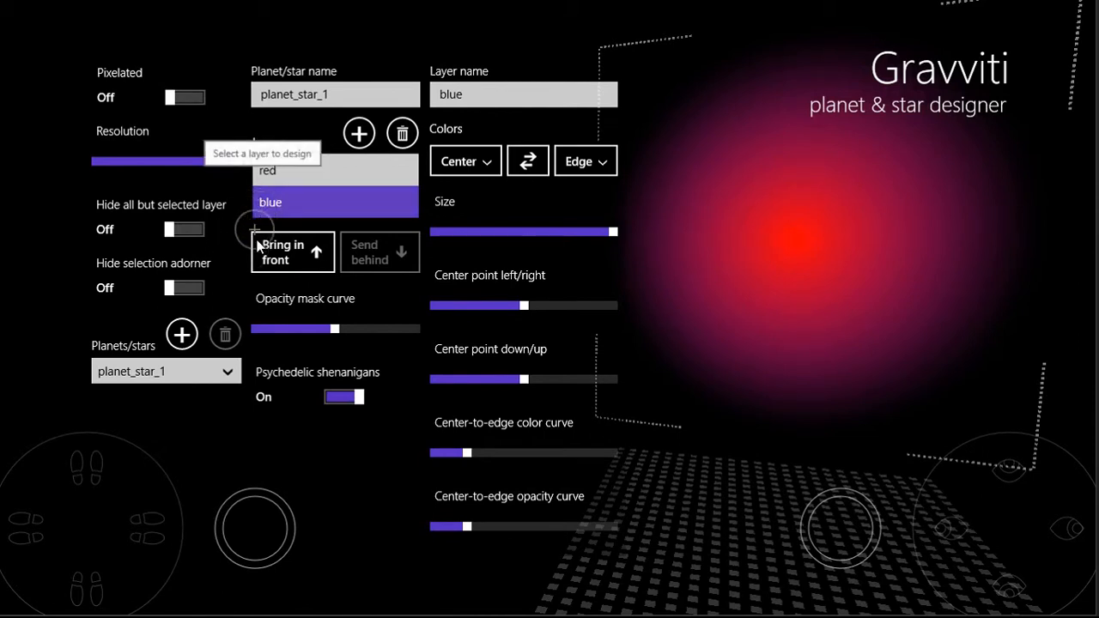
{"action": "left_click", "coordinate": [273, 256]}
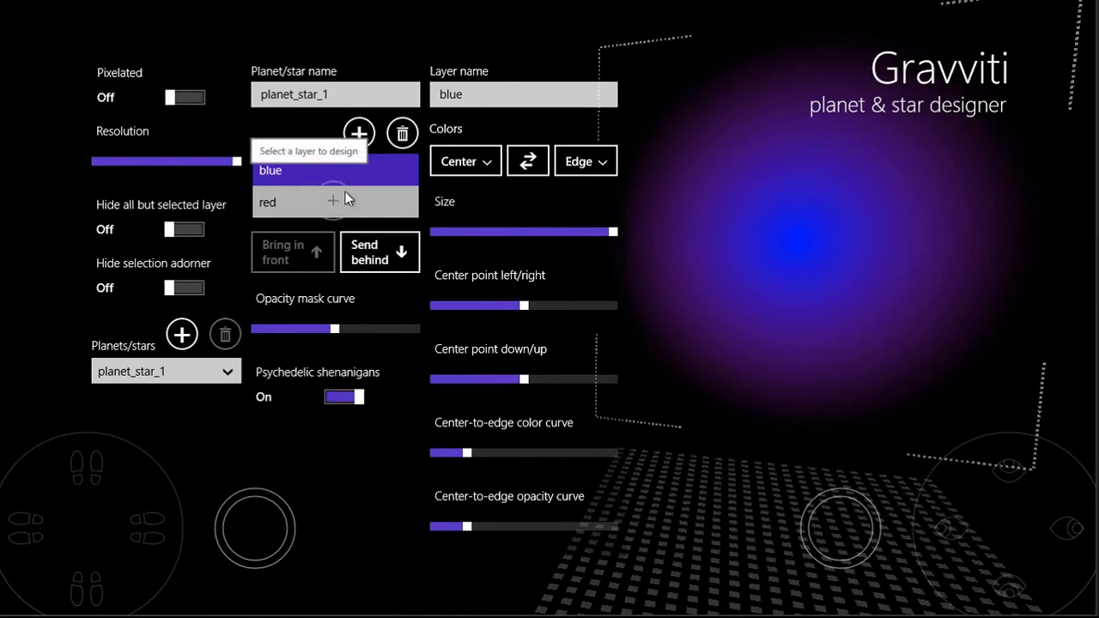
- Offset the red layer's centre point slightly to the right and downward from the planet's middle
{"action": "left_click", "coordinate": [267, 203]}
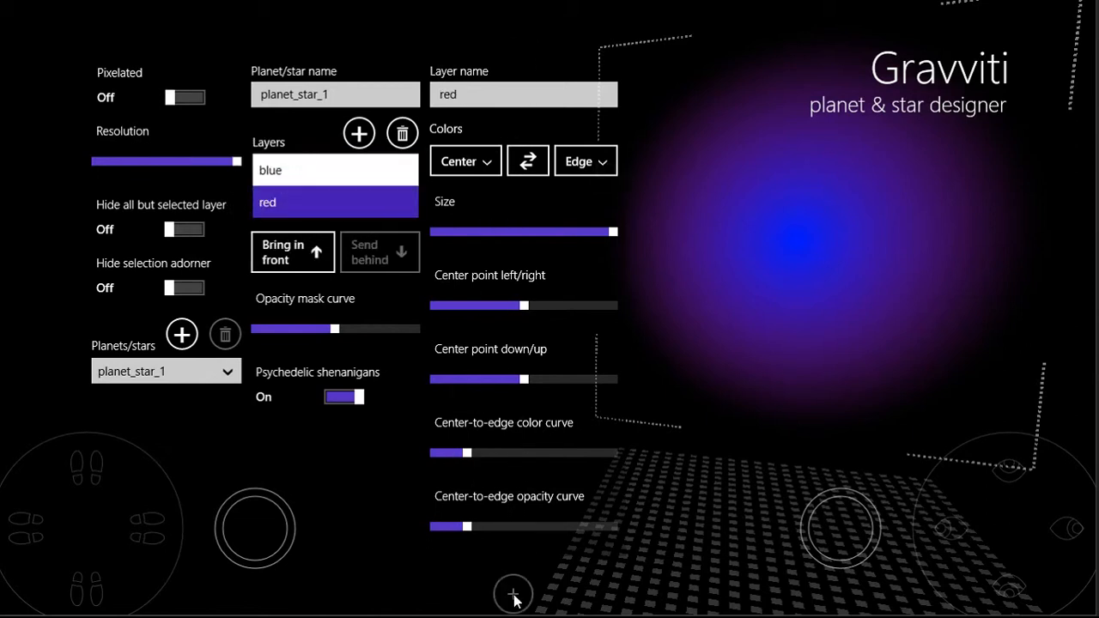
{"action": "mouse_move", "coordinate": [535, 314]}
{"action": "left_click_drag", "start_coordinate": [536, 308], "coordinate": [549, 307]}
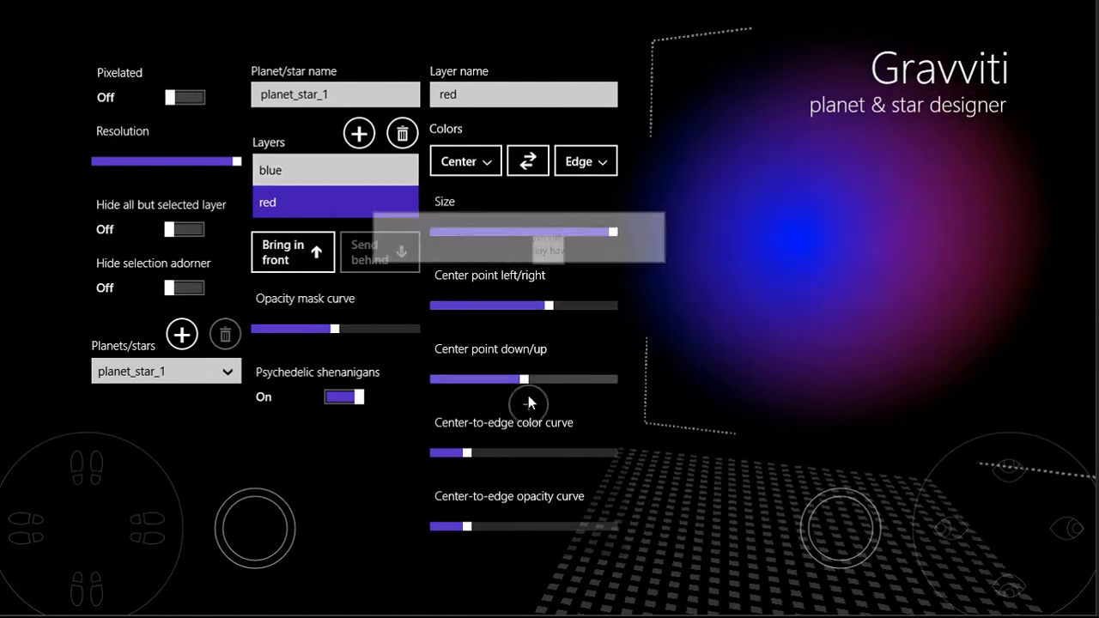
{"action": "left_click_drag", "start_coordinate": [523, 382], "coordinate": [491, 382]}
- Offset the blue layer's centre point to the left and slightly upward from the planet's middle
{"action": "left_click_drag", "start_coordinate": [337, 185], "coordinate": [336, 176]}
{"action": "left_click_drag", "start_coordinate": [530, 305], "coordinate": [487, 306]}
{"action": "left_click_drag", "start_coordinate": [524, 379], "coordinate": [543, 381]}
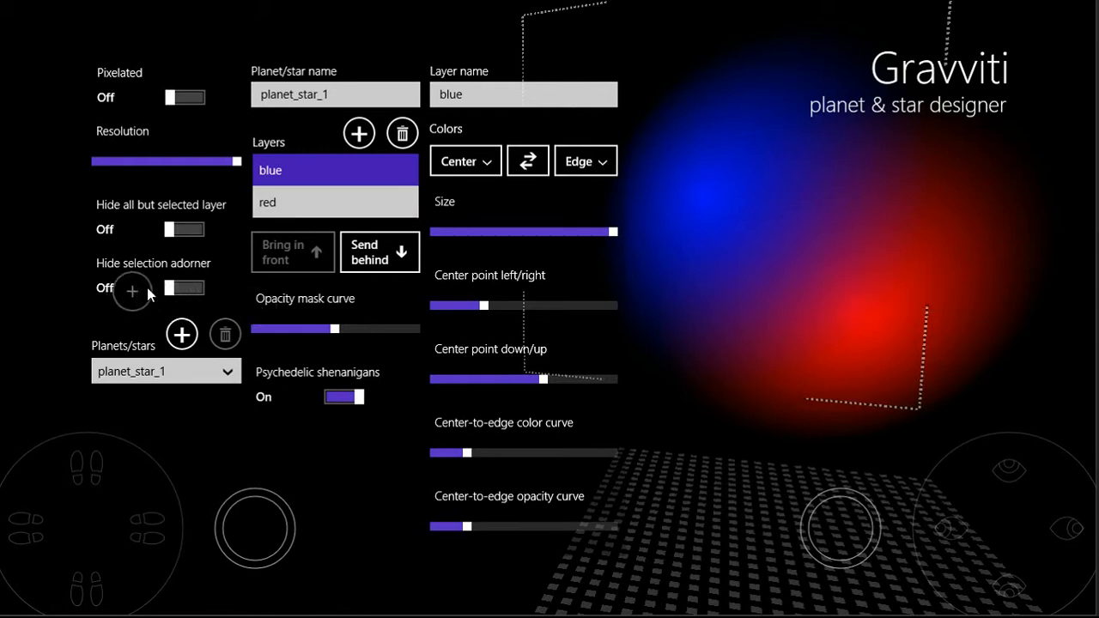
- Preview the planet without the selection adorner, and view the blue and red layers each in isolation before showing everything again
{"action": "left_click", "coordinate": [187, 291]}
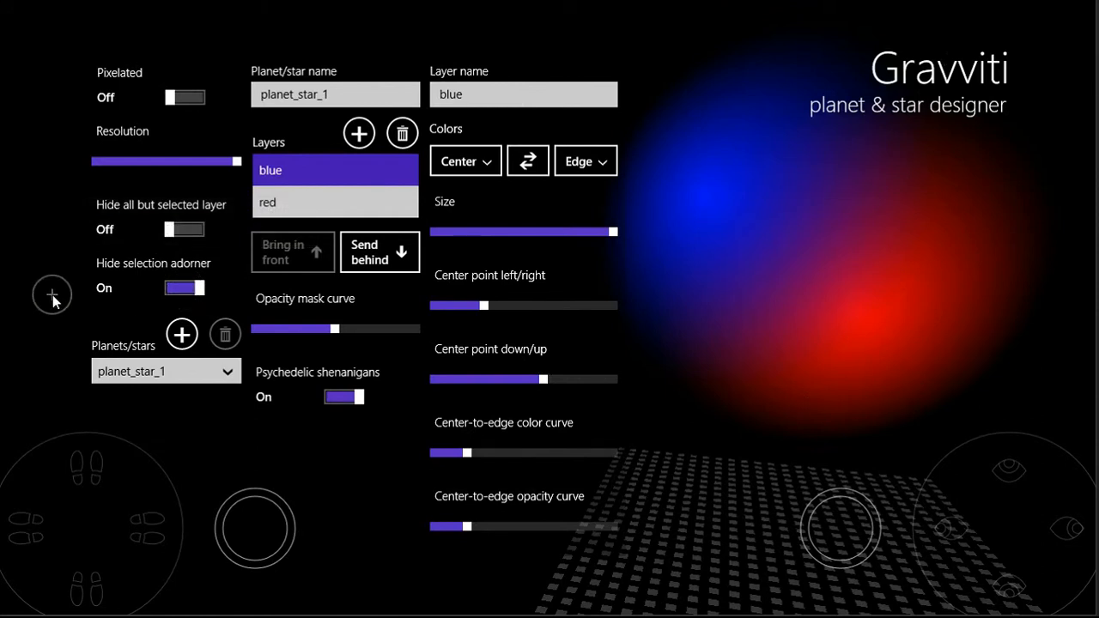
{"action": "left_click", "coordinate": [187, 287]}
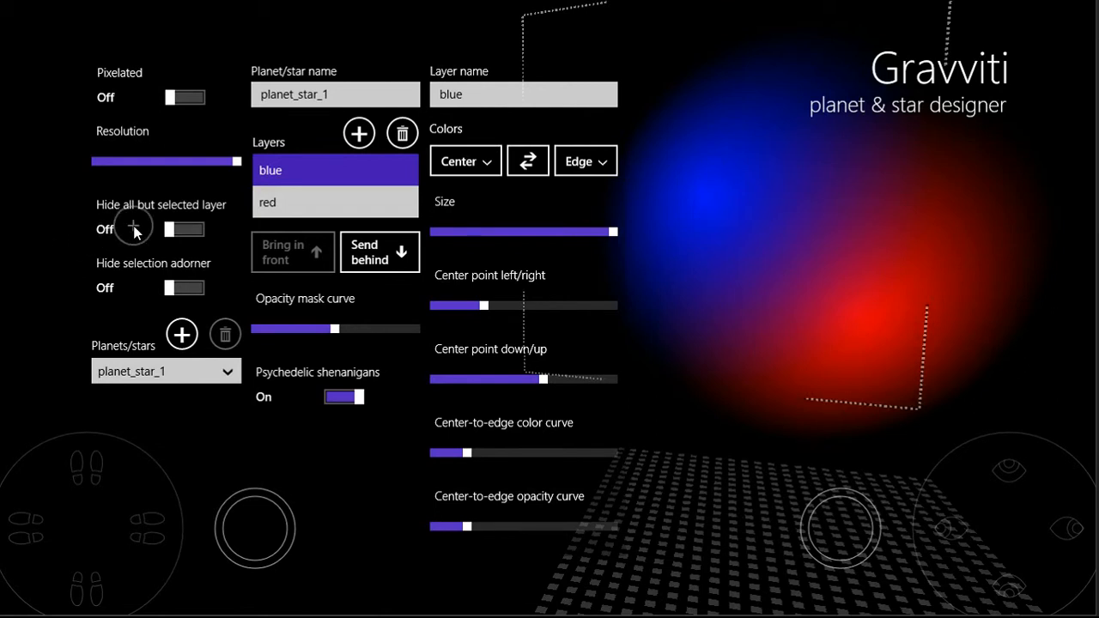
{"action": "left_click", "coordinate": [185, 230]}
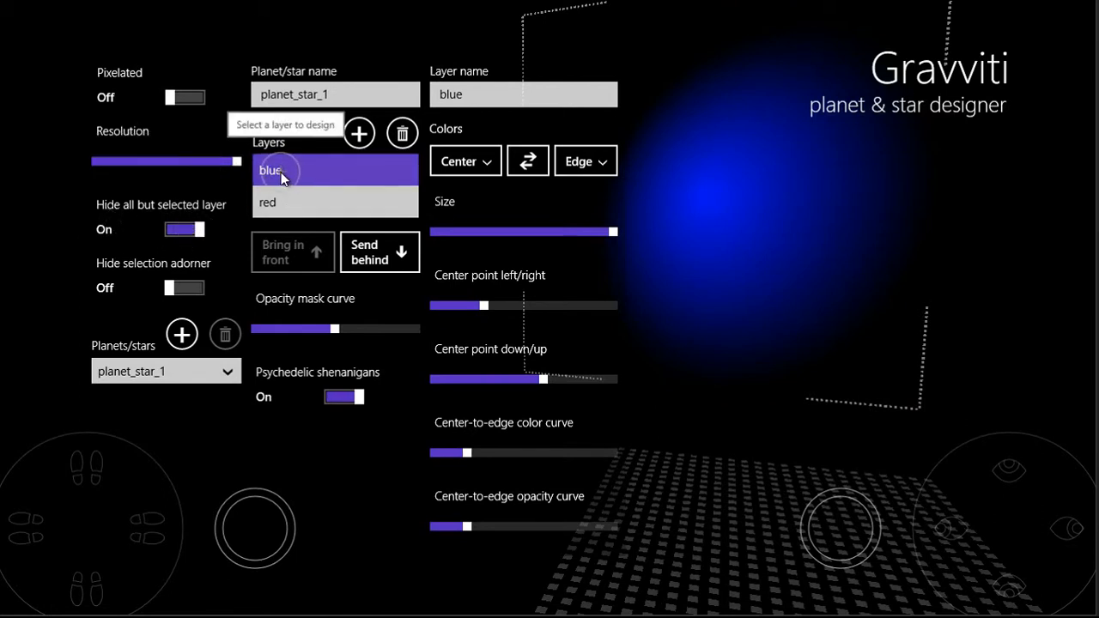
{"action": "left_click", "coordinate": [272, 204]}
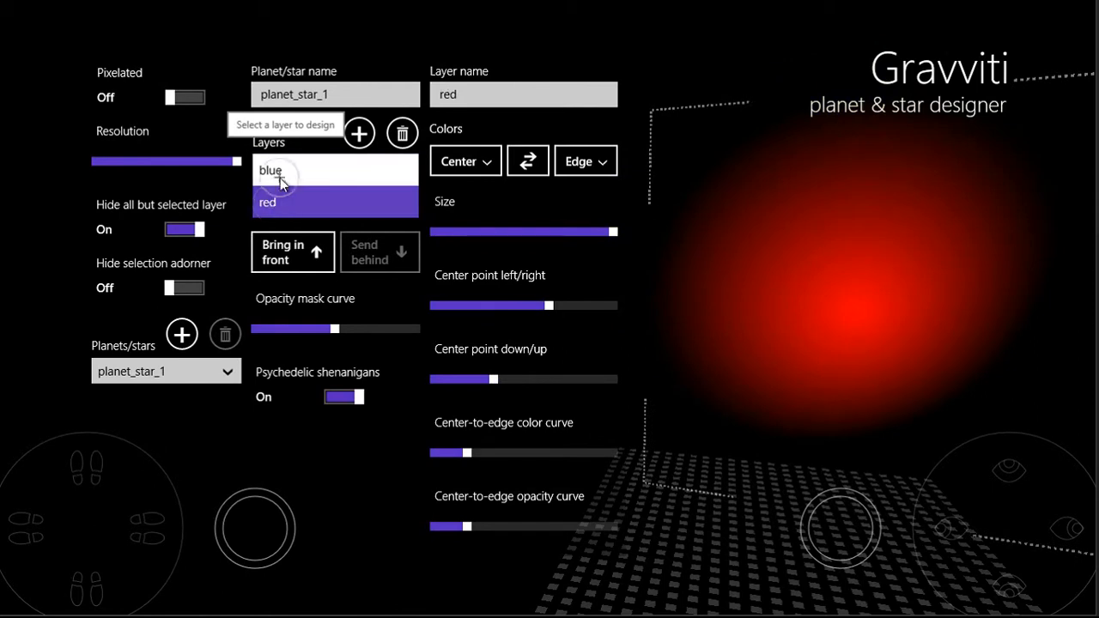
{"action": "left_click", "coordinate": [281, 171]}
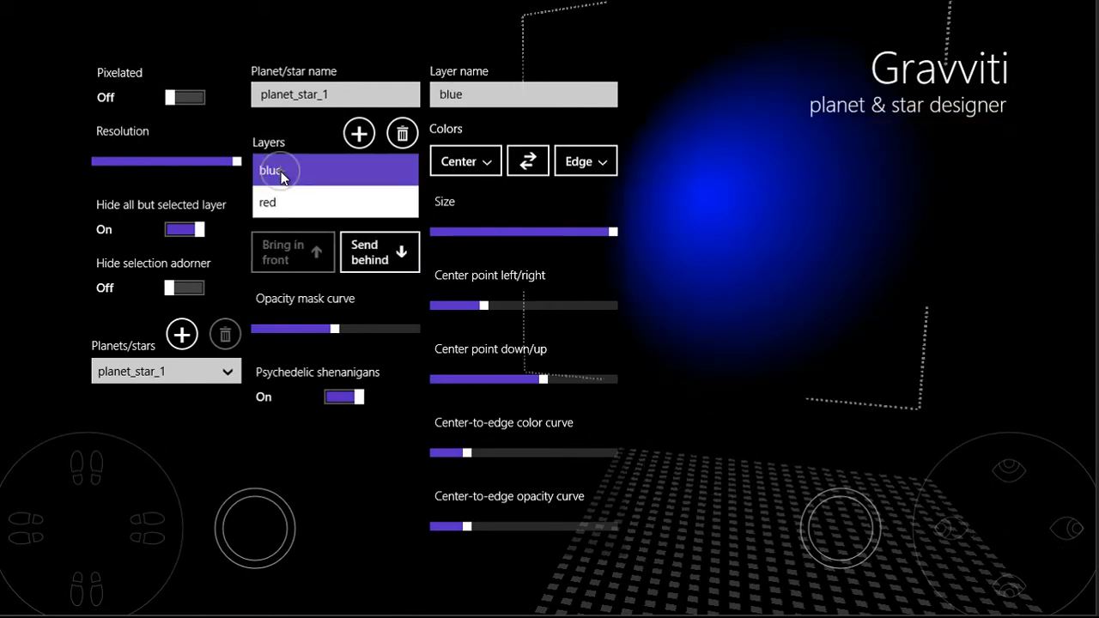
{"action": "left_click", "coordinate": [185, 229]}
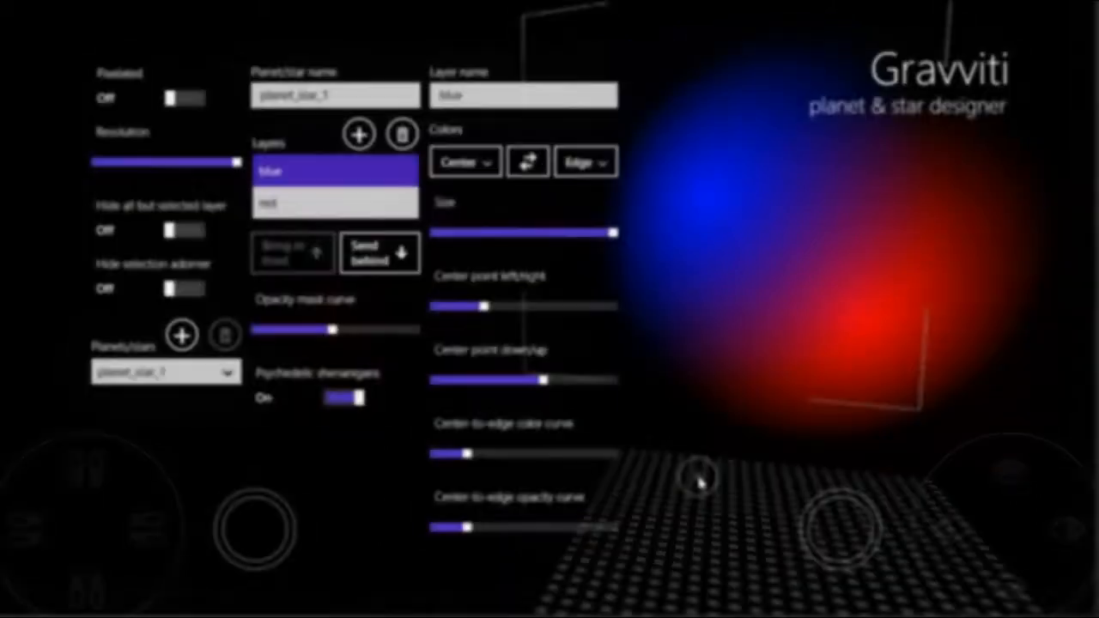
- Check the planet with the selection adorner hidden and shown again, and inspect the blue layer's centre colour settings
{"action": "left_click", "coordinate": [180, 288]}
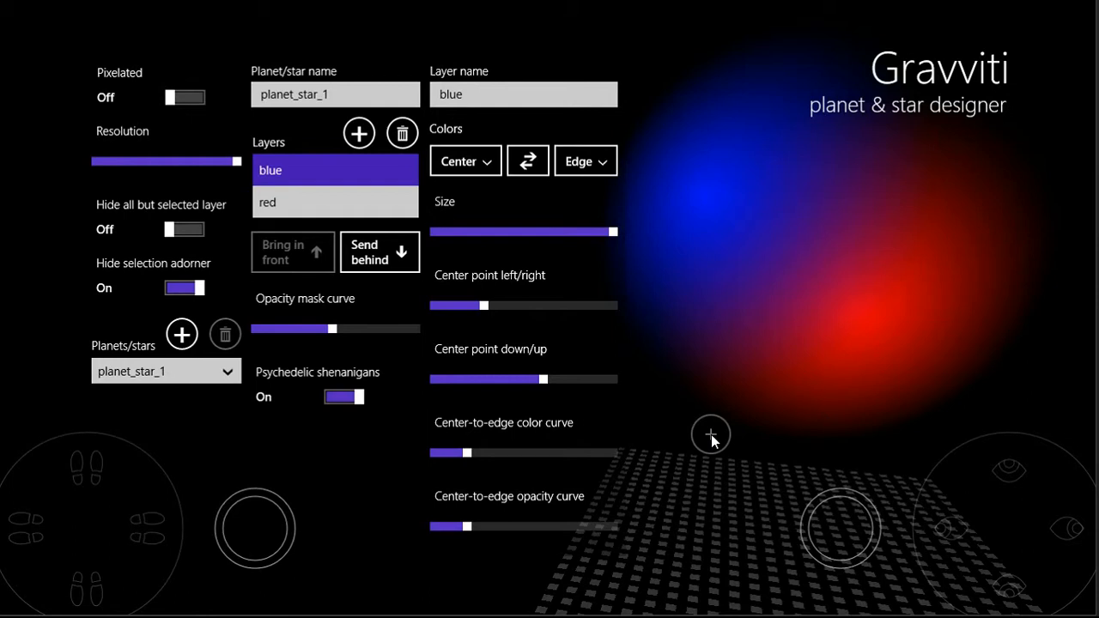
{"action": "left_click", "coordinate": [182, 288]}
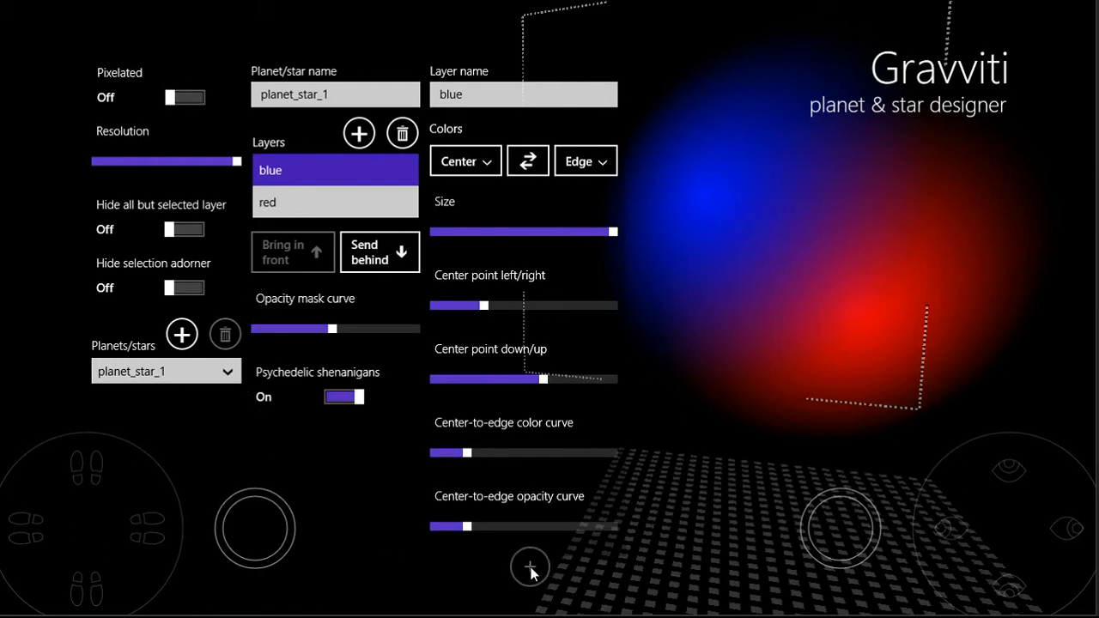
{"action": "left_click", "coordinate": [461, 160]}
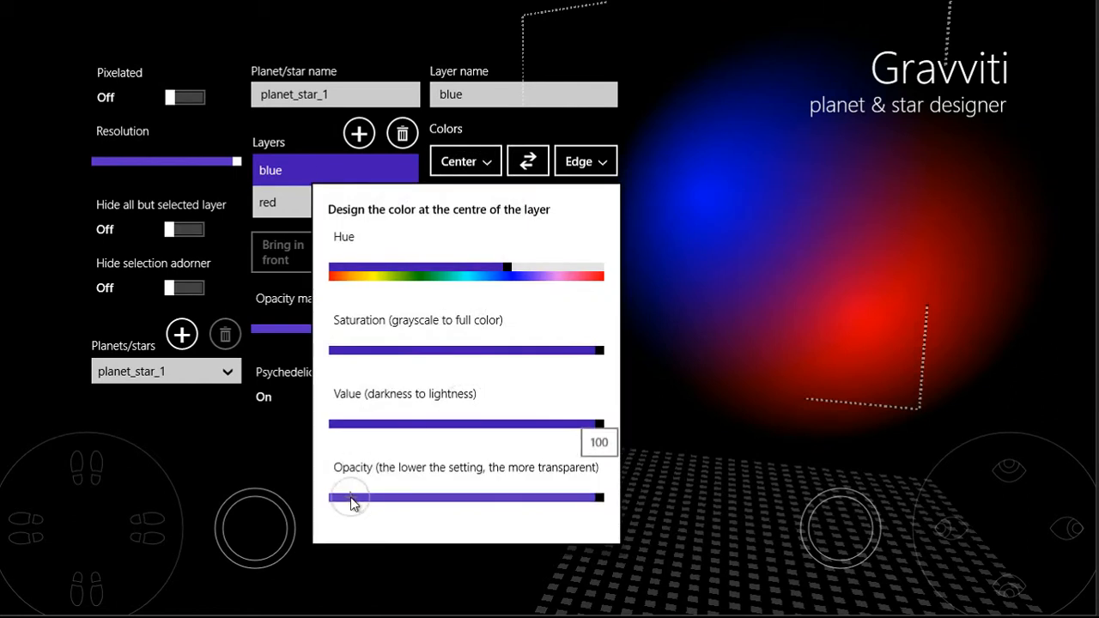
{"action": "left_click", "coordinate": [522, 136]}
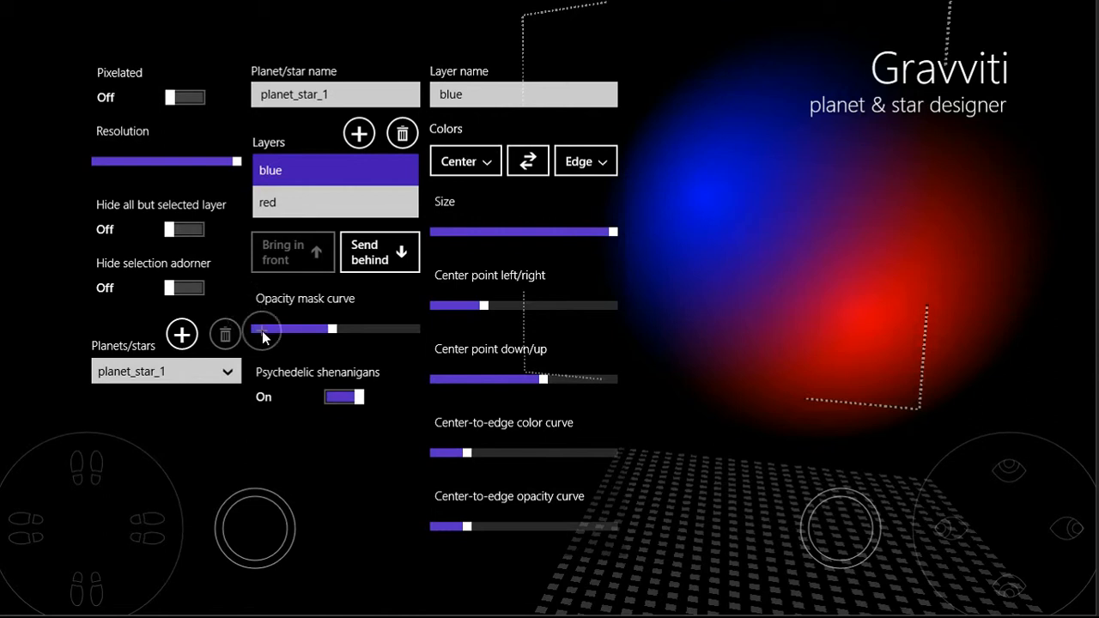
- Adjust the planet's opacity mask curve to slightly below its midpoint
{"action": "mouse_move", "coordinate": [335, 330]}
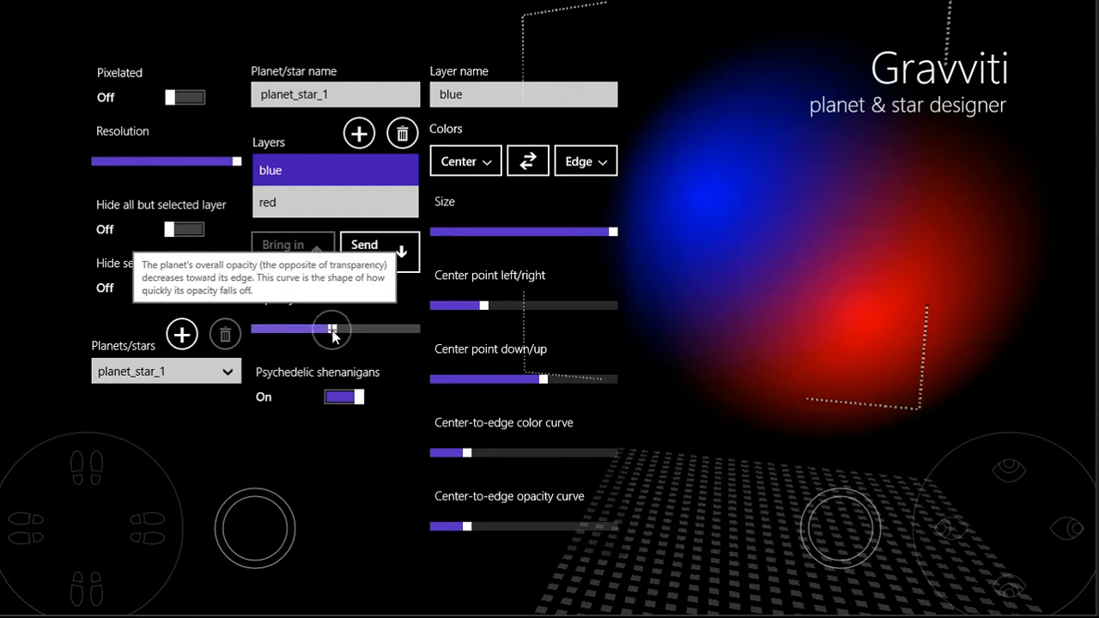
{"action": "left_click", "coordinate": [330, 329]}
{"action": "mouse_move", "coordinate": [306, 328]}
{"action": "left_mouse_down"}
{"action": "mouse_move", "coordinate": [250, 331]}
{"action": "mouse_move", "coordinate": [426, 329]}
{"action": "mouse_move", "coordinate": [325, 331]}
{"action": "left_mouse_up"}
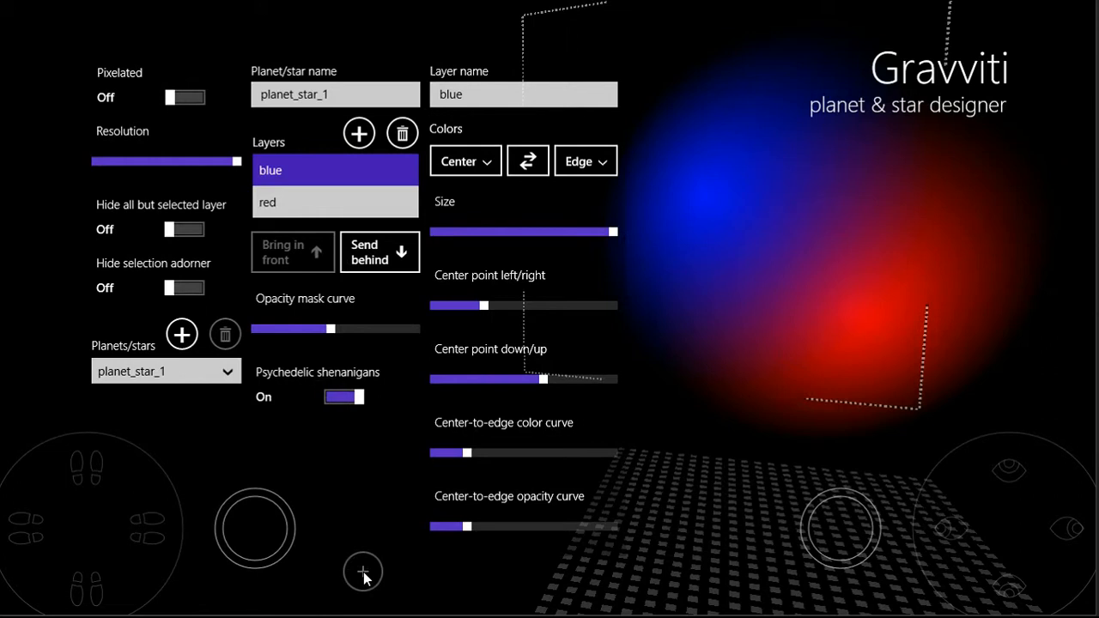
- Add two more layers above the blue layer and try to add another one
{"action": "left_click", "coordinate": [352, 136]}
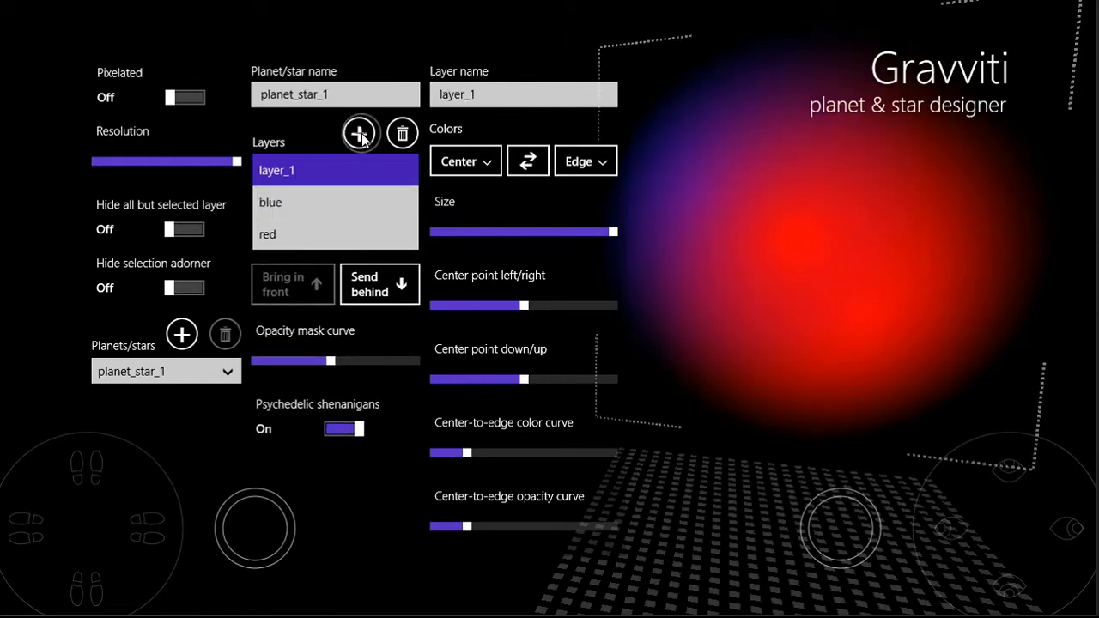
{"action": "left_click", "coordinate": [359, 134]}
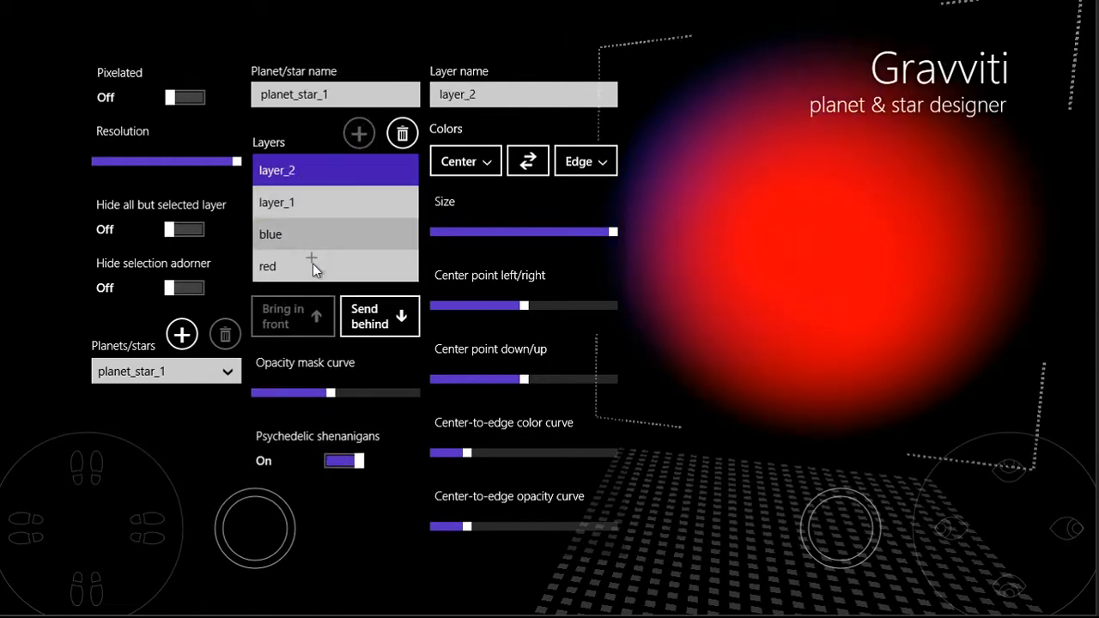
{"action": "left_click", "coordinate": [360, 134]}
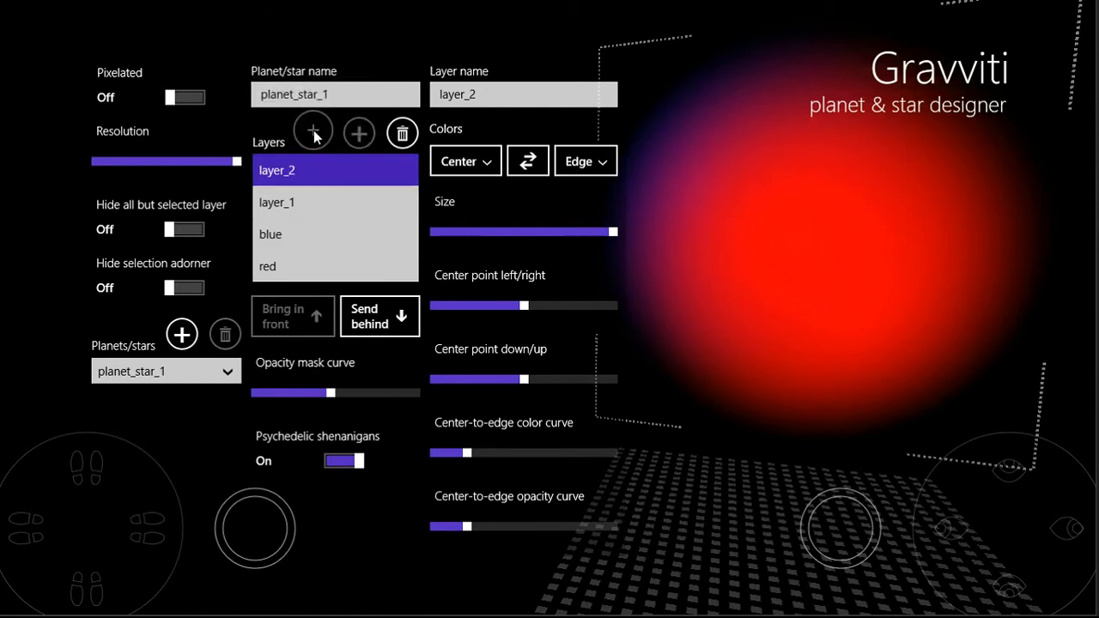
- Delete the extra layers layer_1 and layer_2, leaving only blue and red
{"action": "left_click", "coordinate": [293, 203]}
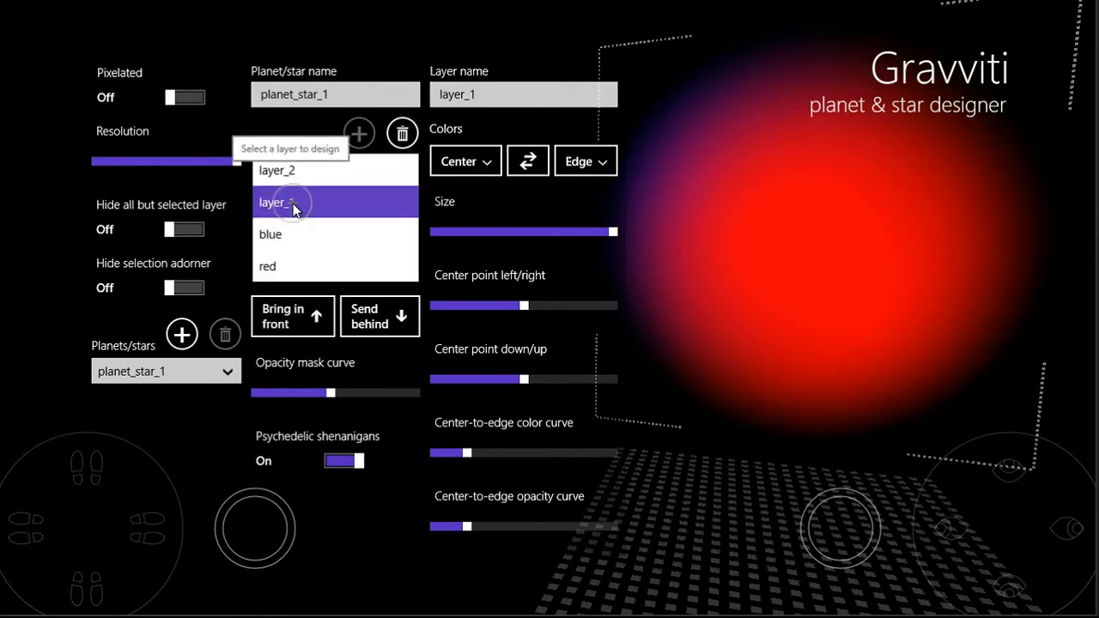
{"action": "left_click", "coordinate": [402, 134]}
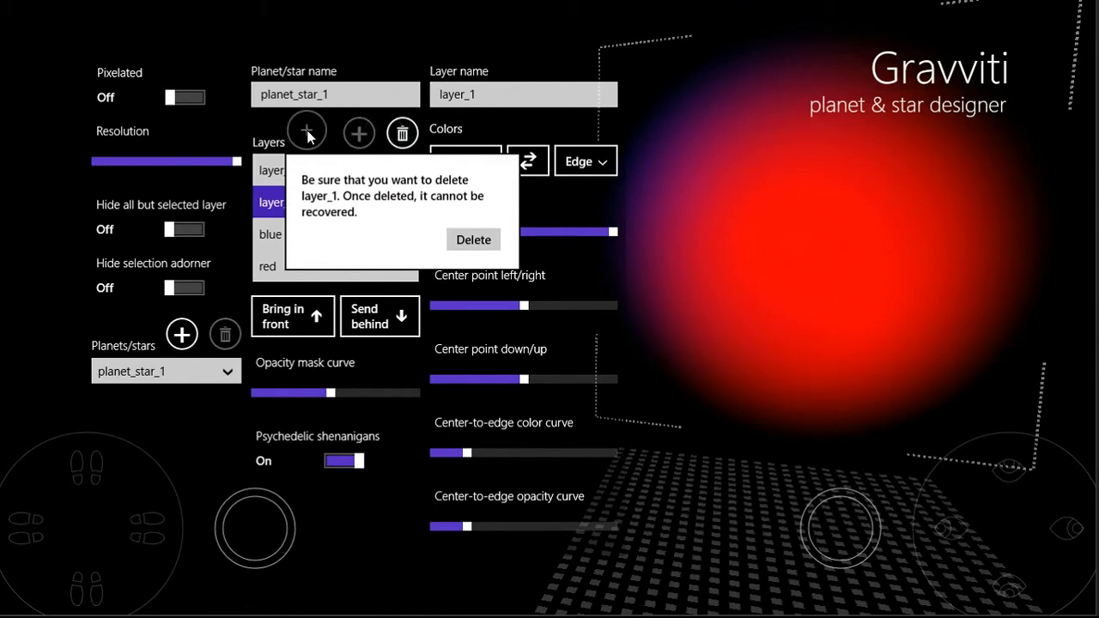
{"action": "left_click", "coordinate": [308, 134]}
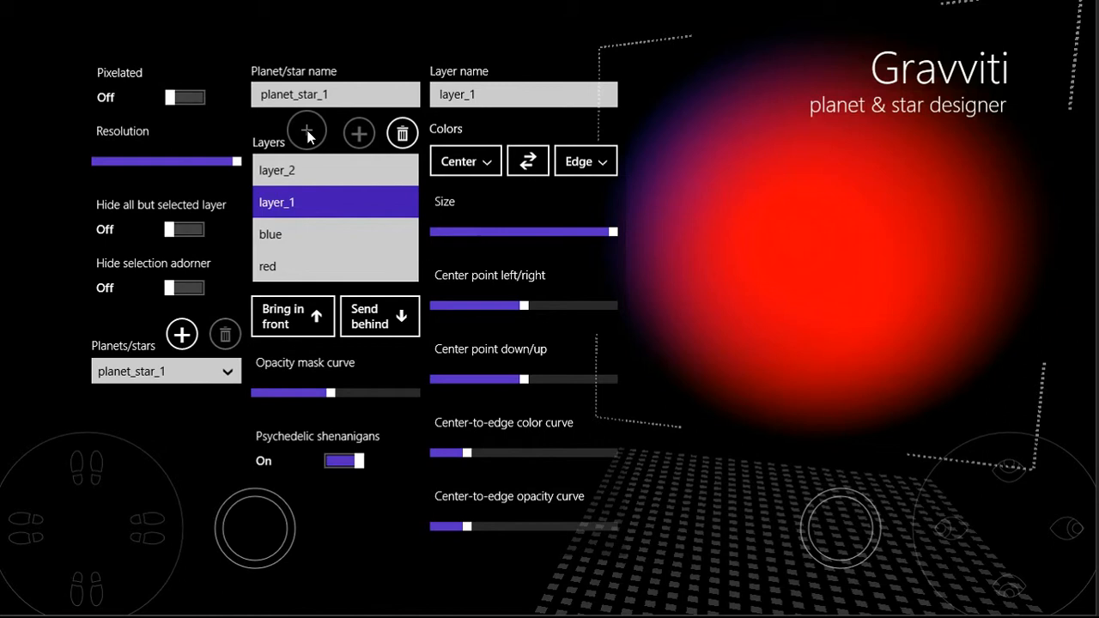
{"action": "left_click", "coordinate": [400, 133]}
{"action": "left_click", "coordinate": [471, 242]}
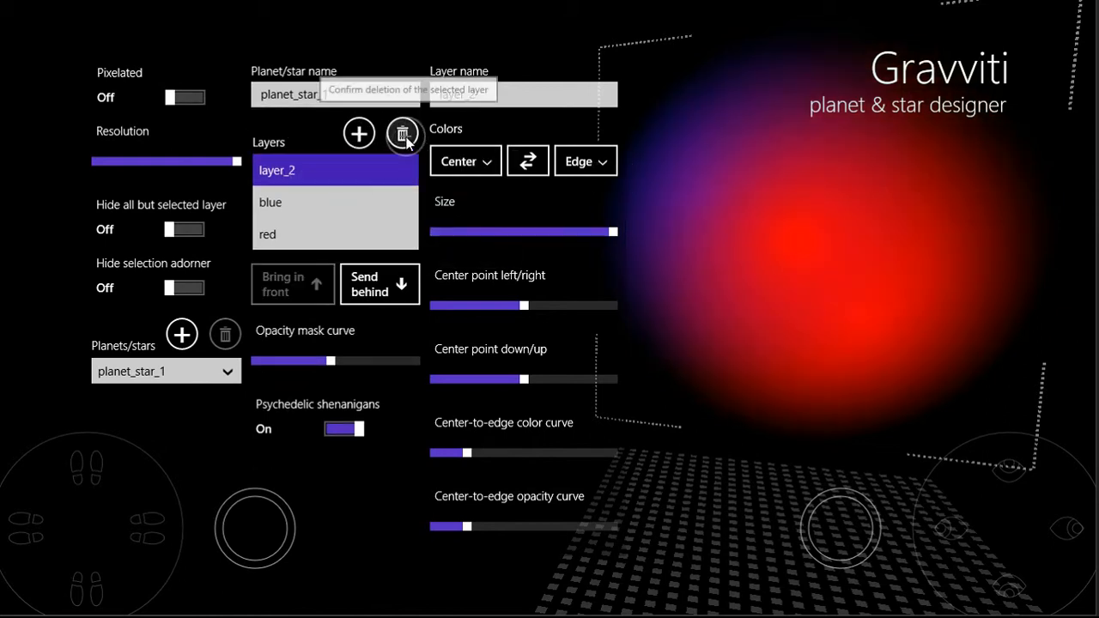
{"action": "left_click", "coordinate": [403, 134]}
{"action": "left_click", "coordinate": [471, 241]}
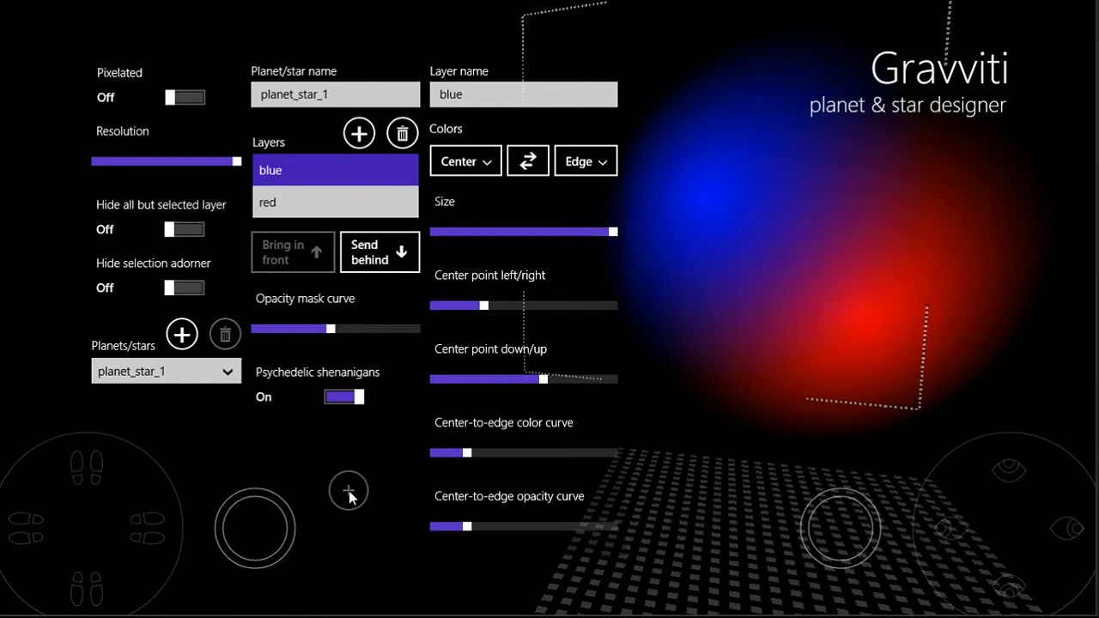
- Add a second planet to the planets/stars collection
{"action": "left_click_drag", "start_coordinate": [349, 491], "coordinate": [343, 439]}
{"action": "left_click", "coordinate": [228, 372]}
{"action": "left_click", "coordinate": [178, 426]}
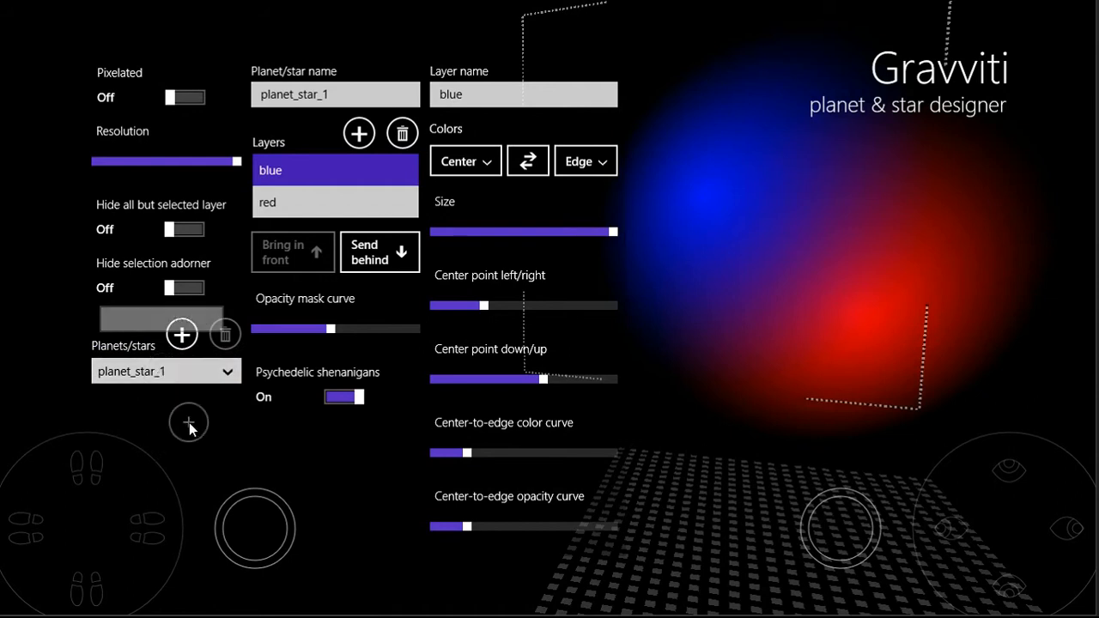
{"action": "left_click", "coordinate": [181, 335]}
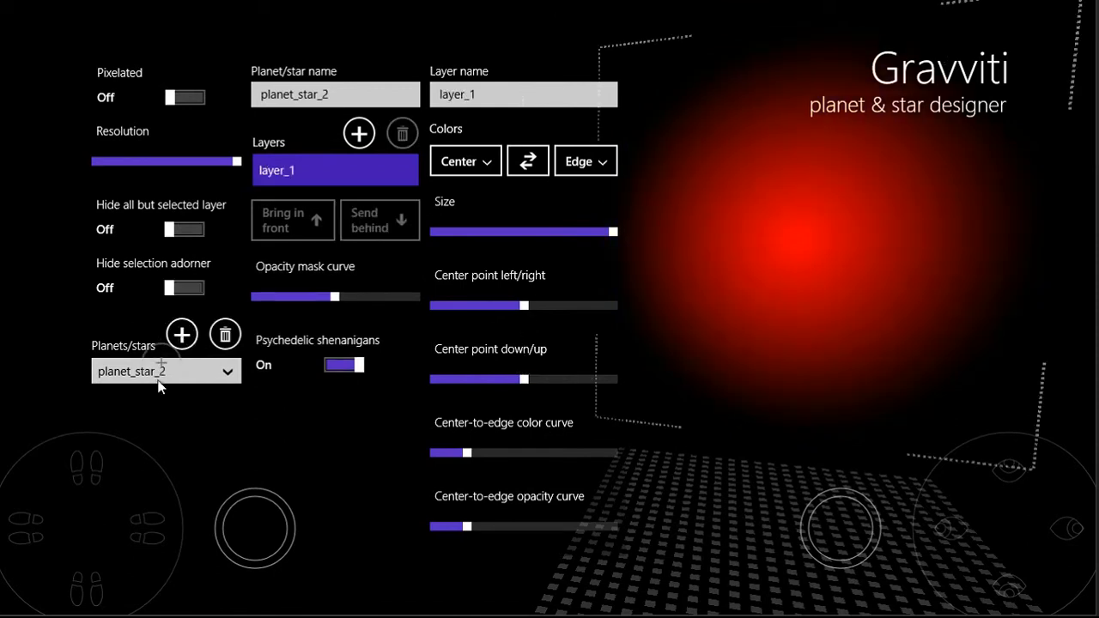
- Select planet_star_1, the planet with the blue and red layers, and rename it "red vs. blue"
{"action": "left_click", "coordinate": [230, 371]}
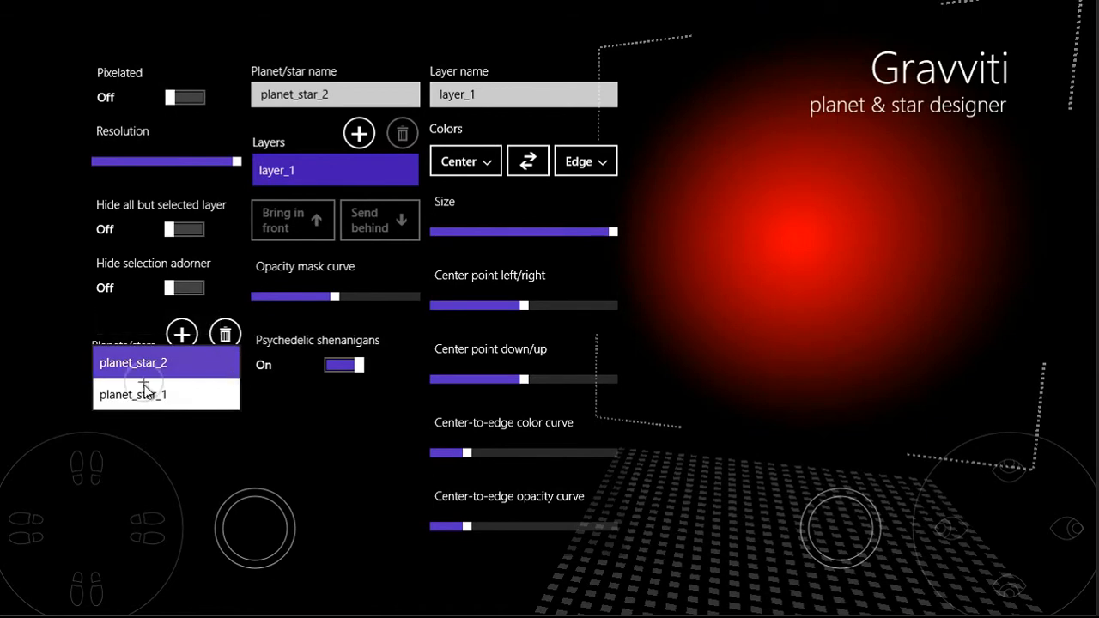
{"action": "left_click", "coordinate": [140, 392]}
{"action": "left_click", "coordinate": [393, 97]}
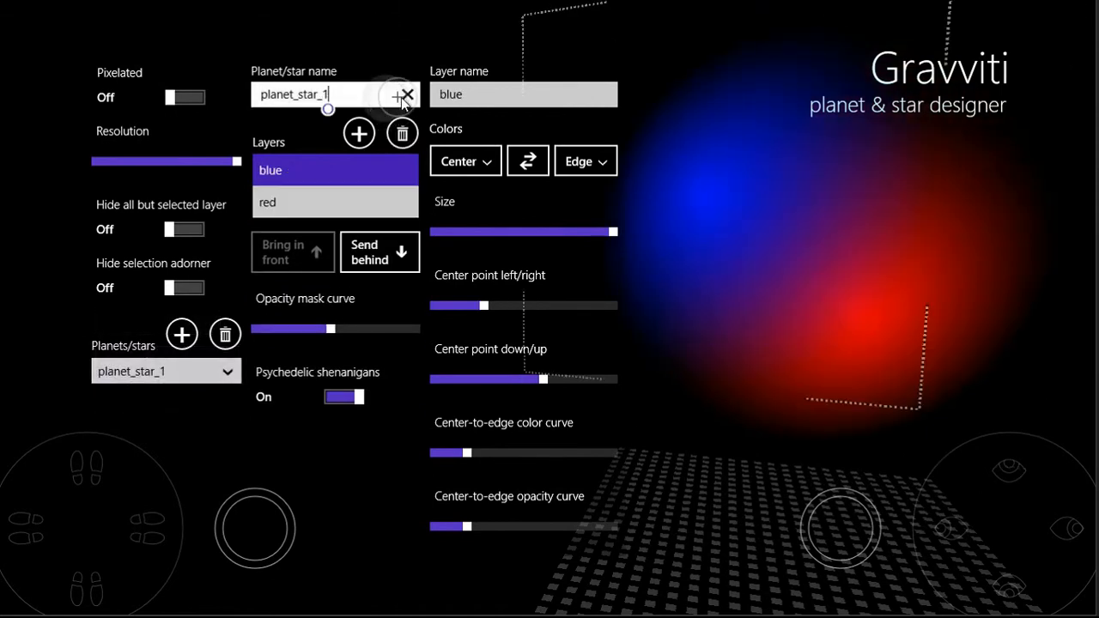
{"action": "left_click", "coordinate": [408, 94]}
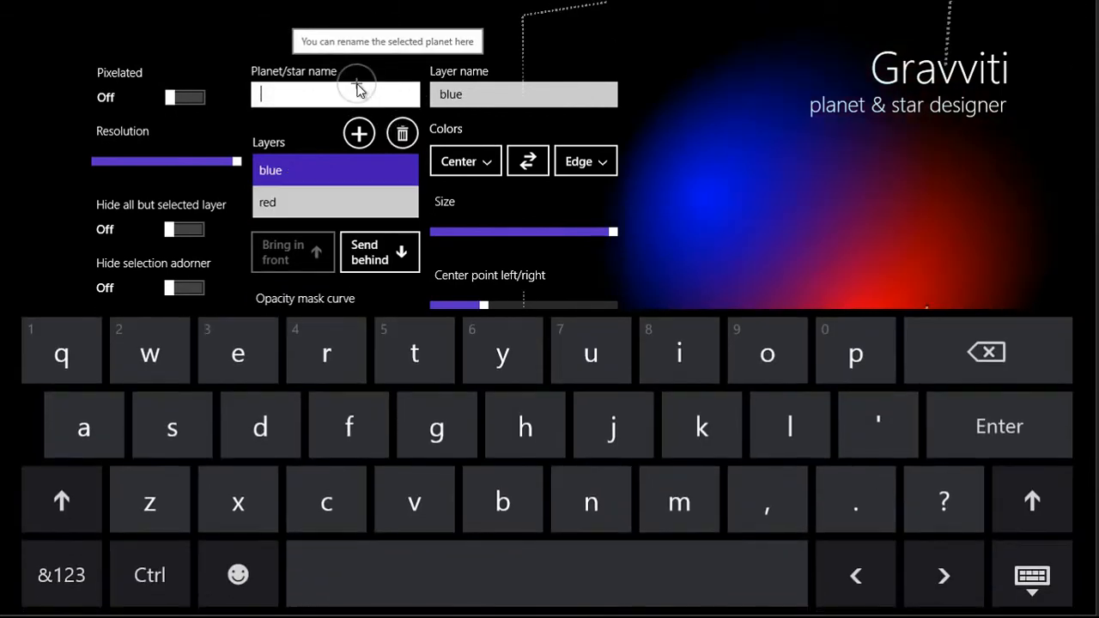
{"action": "type", "text": "red v"}
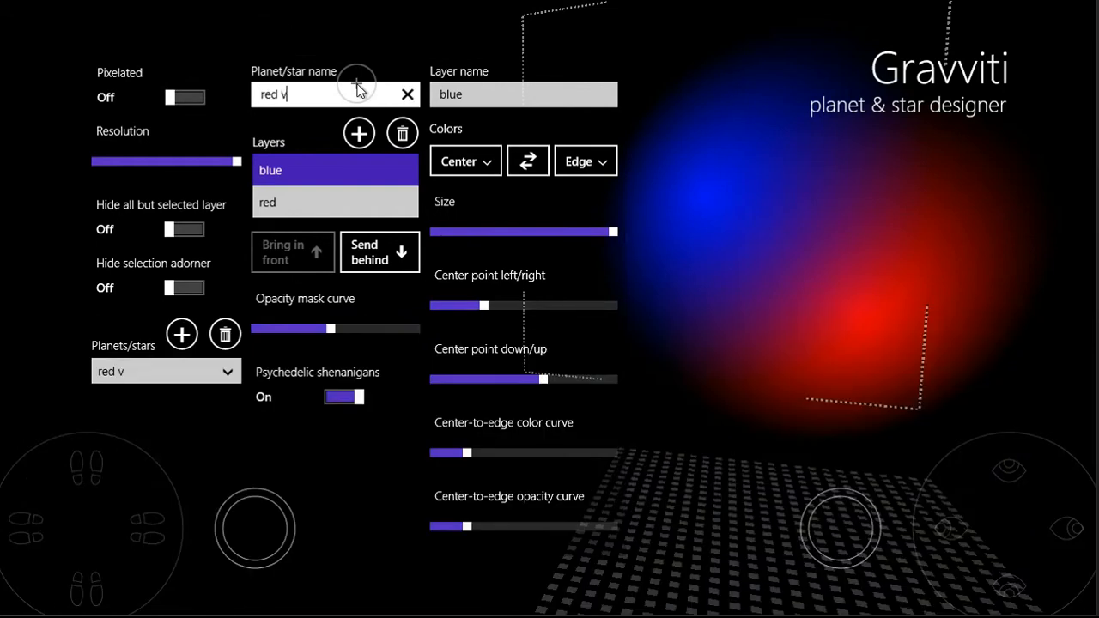
{"action": "type", "text": "s. blue"}
{"action": "left_click", "coordinate": [320, 130]}
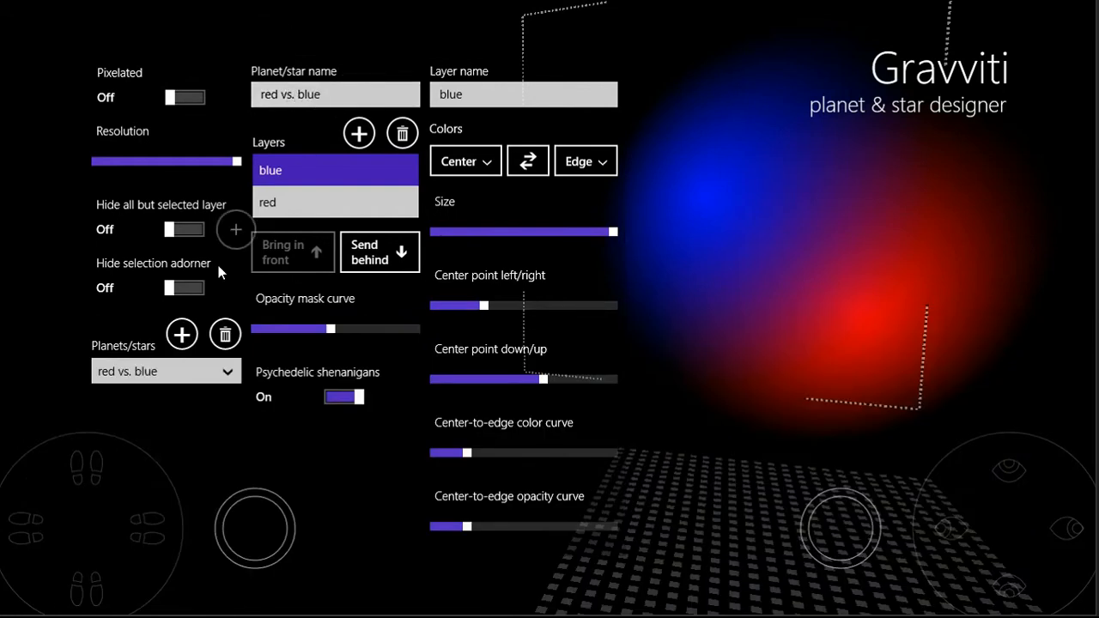
- Delete the other planet, planet_star_1, from the planets/stars collection, keeping only red vs. blue
{"action": "left_click", "coordinate": [224, 338]}
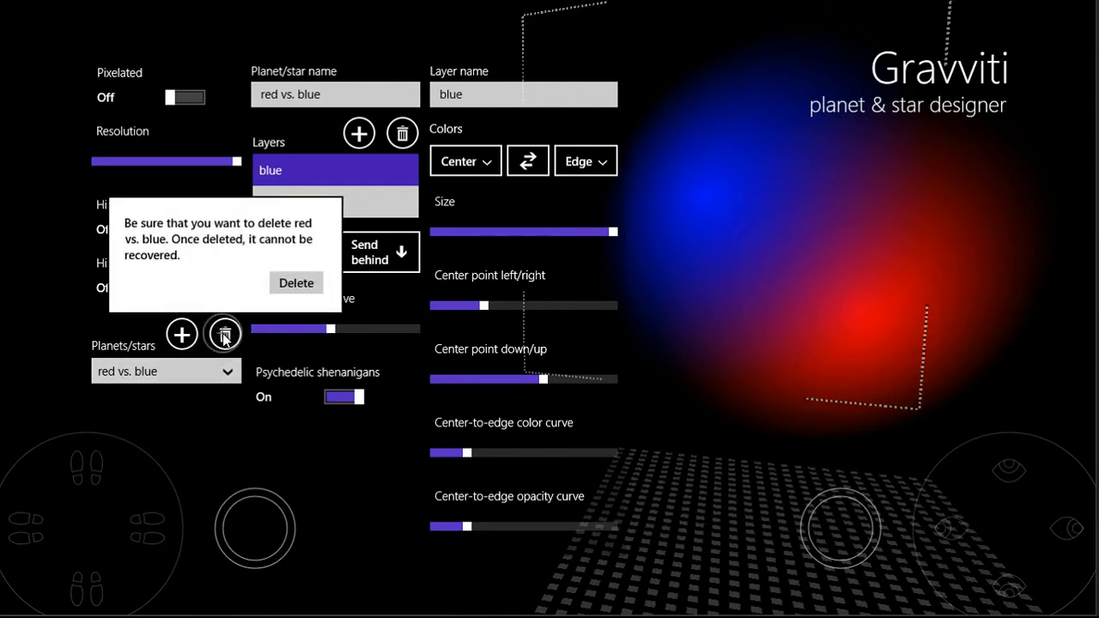
{"action": "left_click", "coordinate": [214, 331]}
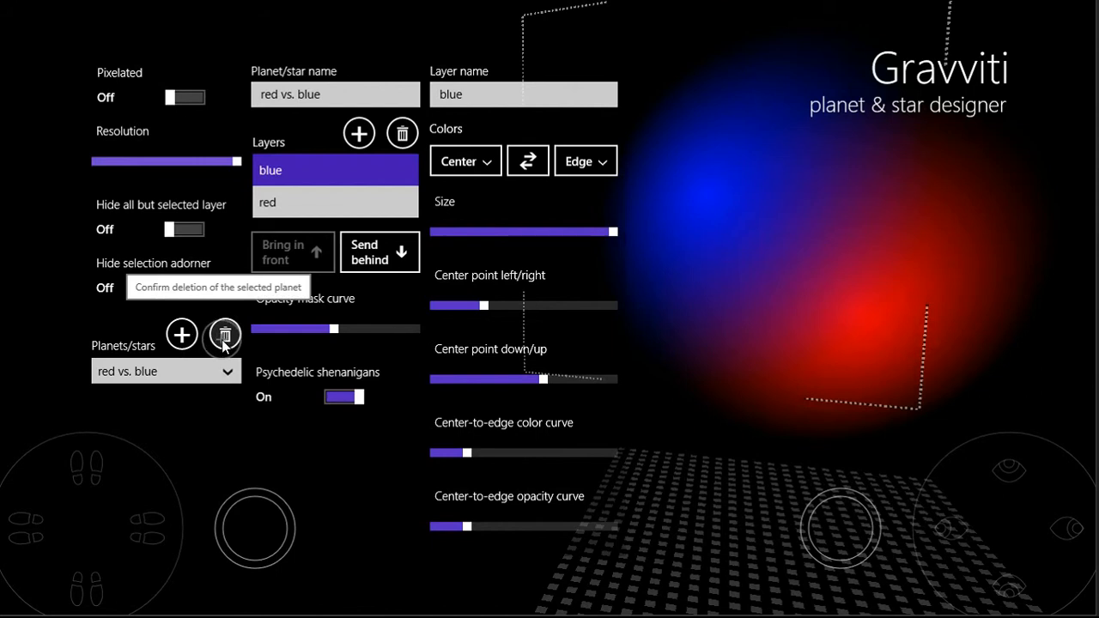
{"action": "left_click", "coordinate": [227, 375]}
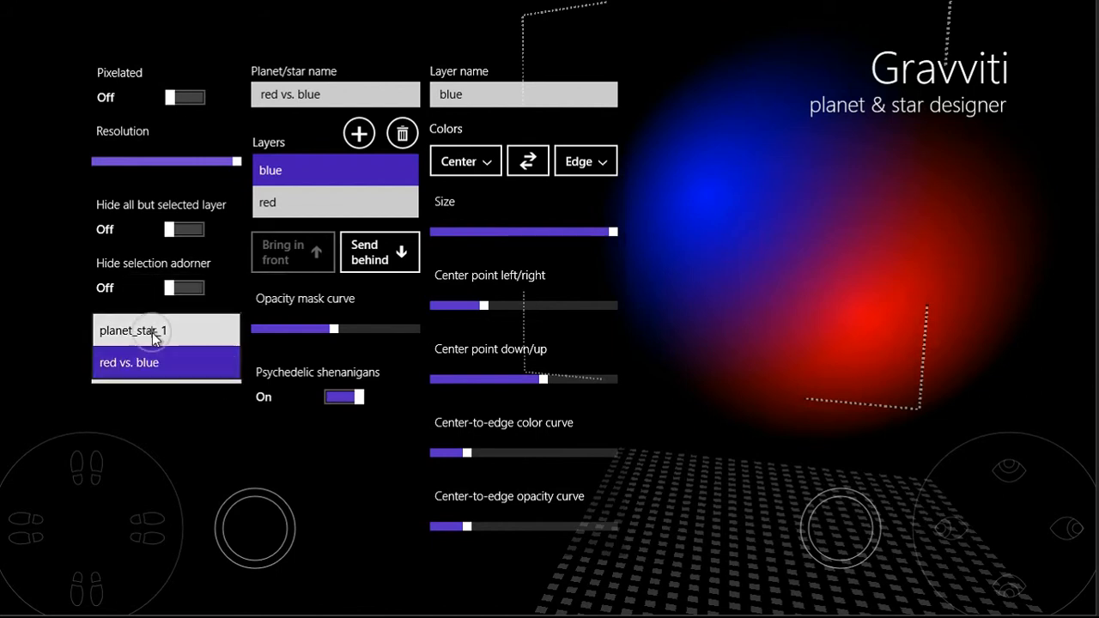
{"action": "left_click", "coordinate": [152, 336]}
{"action": "left_click", "coordinate": [225, 334]}
{"action": "left_click", "coordinate": [296, 284]}
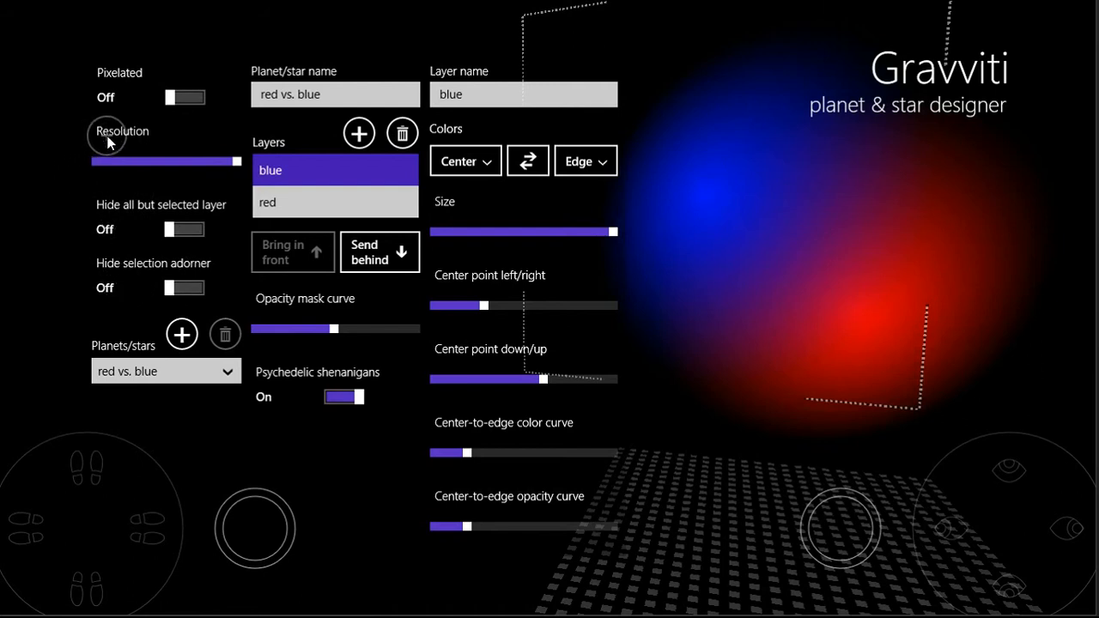
- Try lower resolutions on the non-pixelated planet, down to the minimum, and restore the resolution to its maximum of 128
{"action": "mouse_move", "coordinate": [99, 136]}
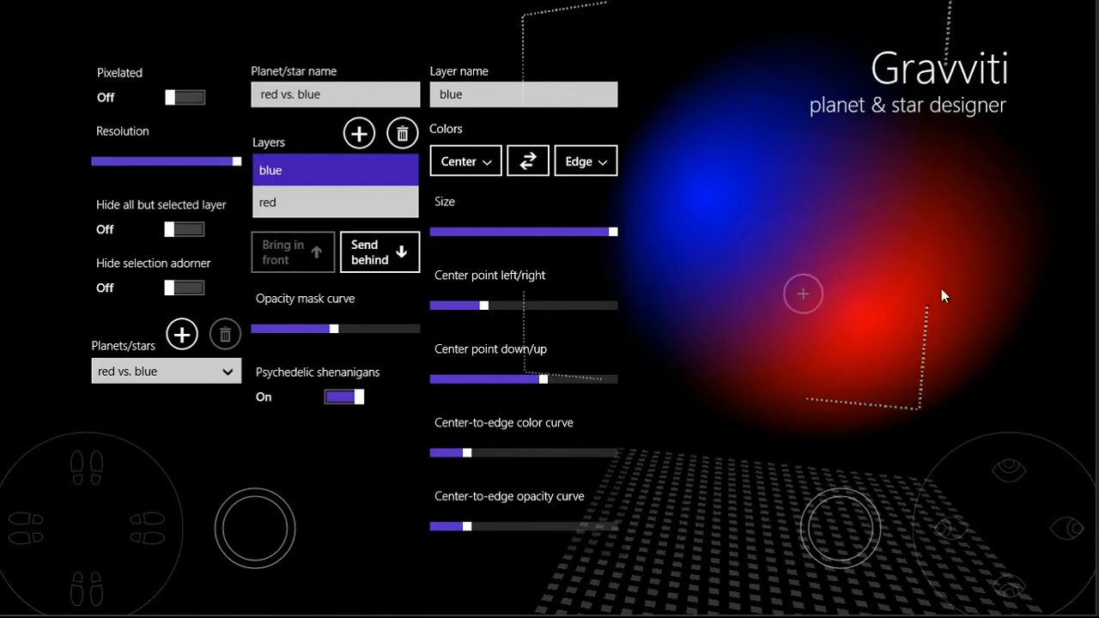
{"action": "left_click", "coordinate": [239, 162]}
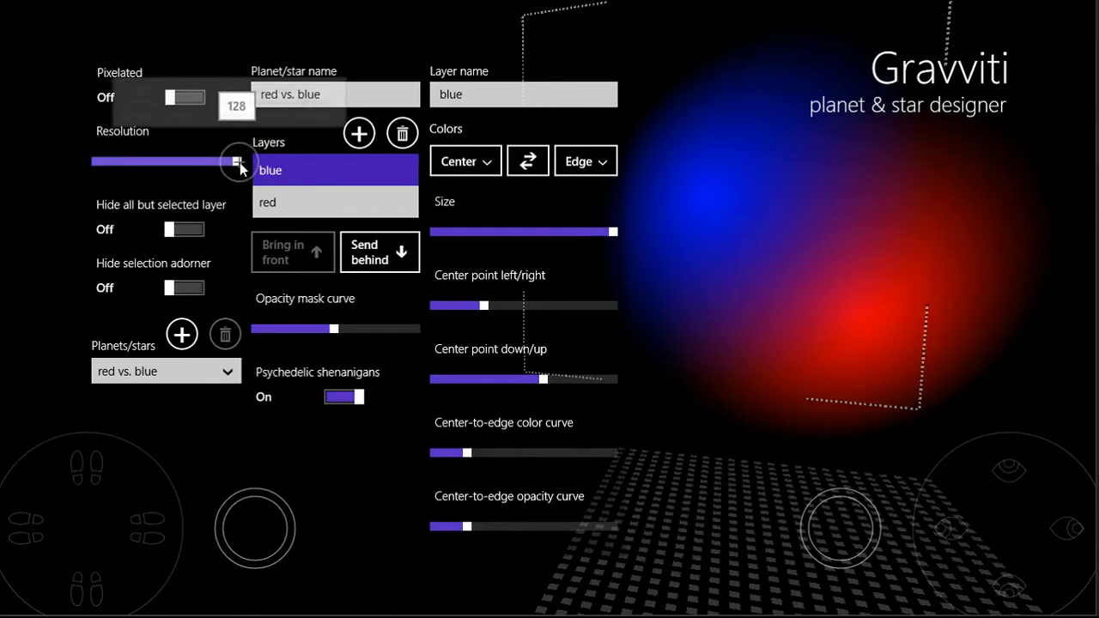
{"action": "left_click_drag", "start_coordinate": [240, 163], "coordinate": [135, 162]}
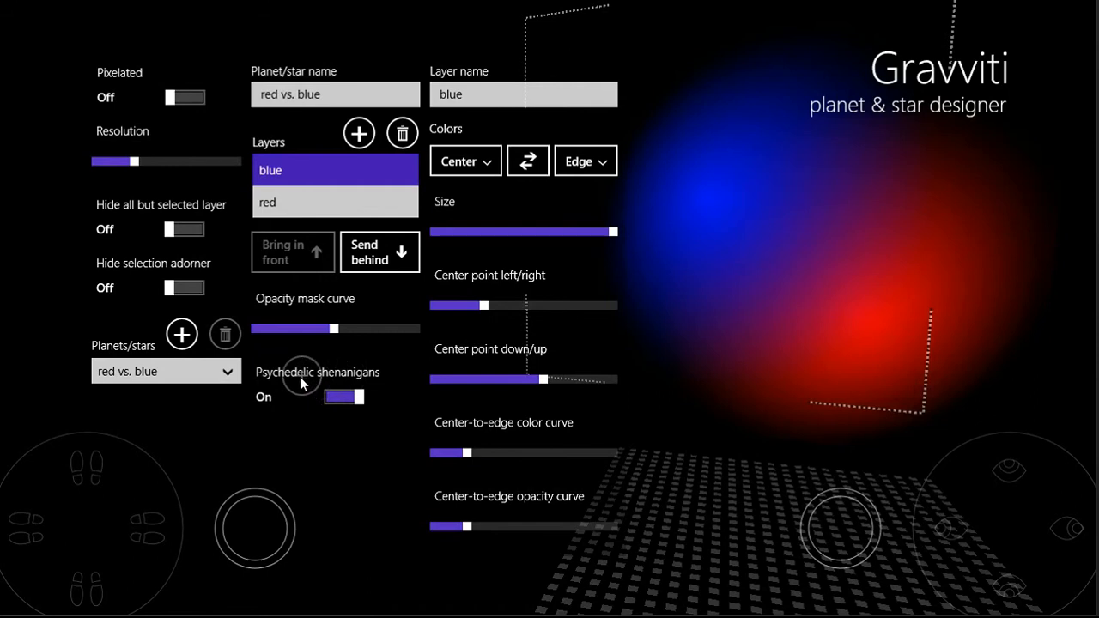
{"action": "left_click", "coordinate": [126, 162]}
{"action": "left_click_drag", "start_coordinate": [123, 163], "coordinate": [43, 176]}
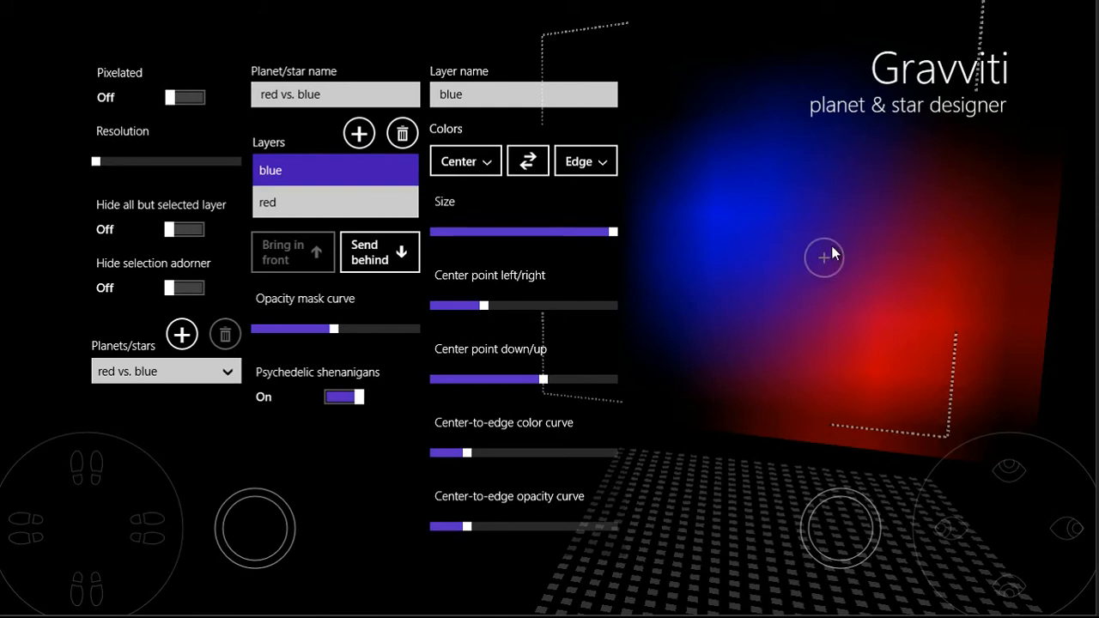
{"action": "mouse_move", "coordinate": [120, 165]}
{"action": "left_click_drag", "start_coordinate": [125, 162], "coordinate": [233, 163]}
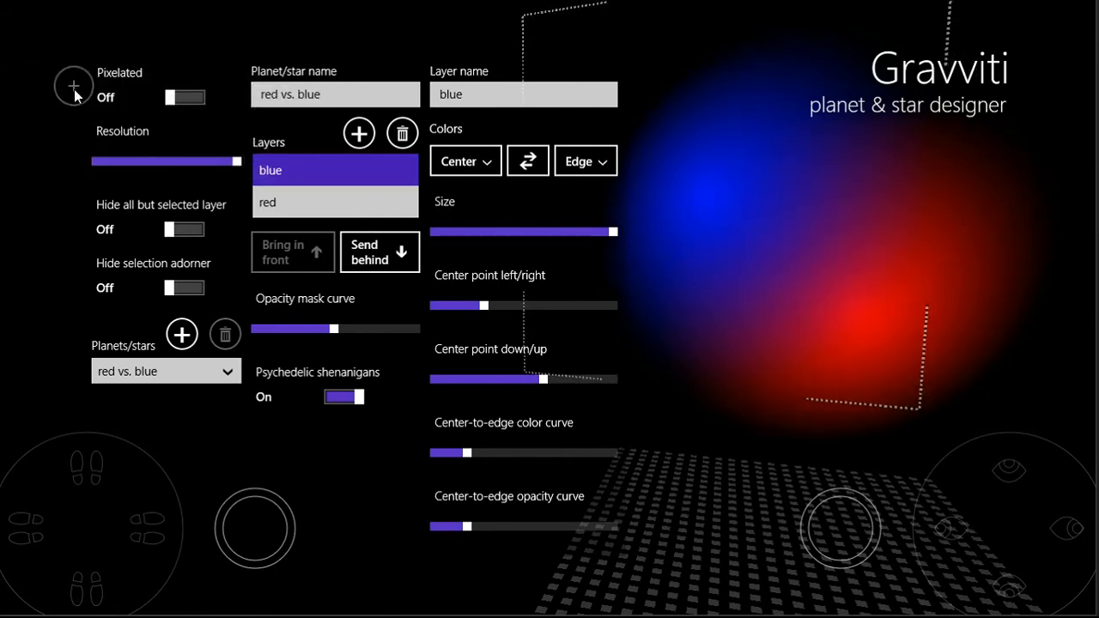
- Turn on pixelation for the red vs. blue planet and reduce its resolution to the minimum
{"action": "left_click", "coordinate": [181, 101]}
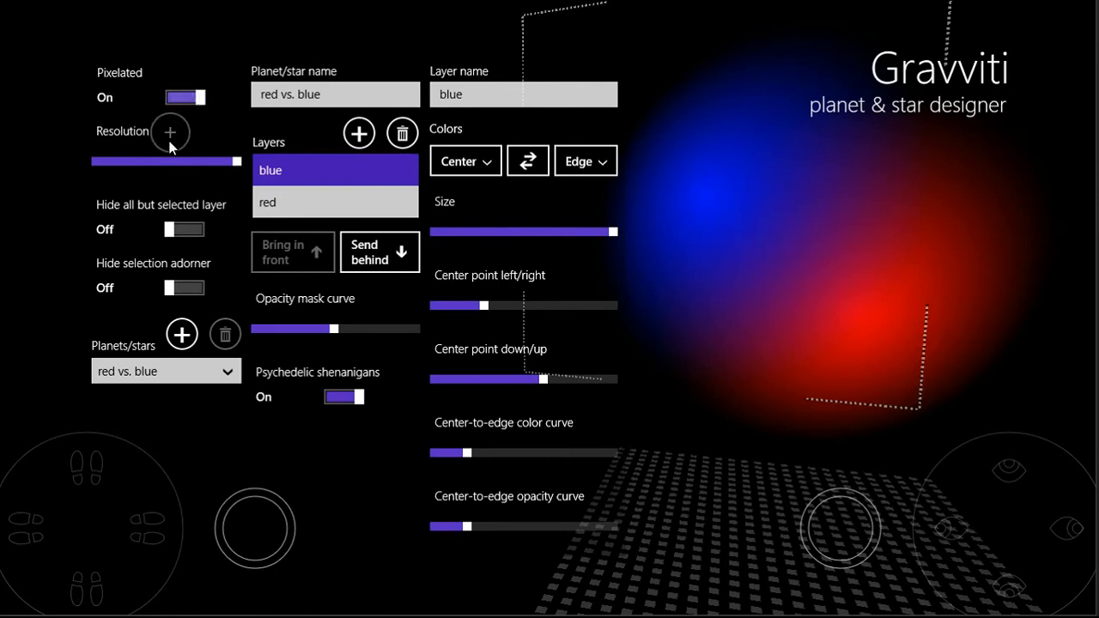
{"action": "left_click", "coordinate": [237, 162]}
{"action": "left_click_drag", "start_coordinate": [236, 162], "coordinate": [53, 183]}
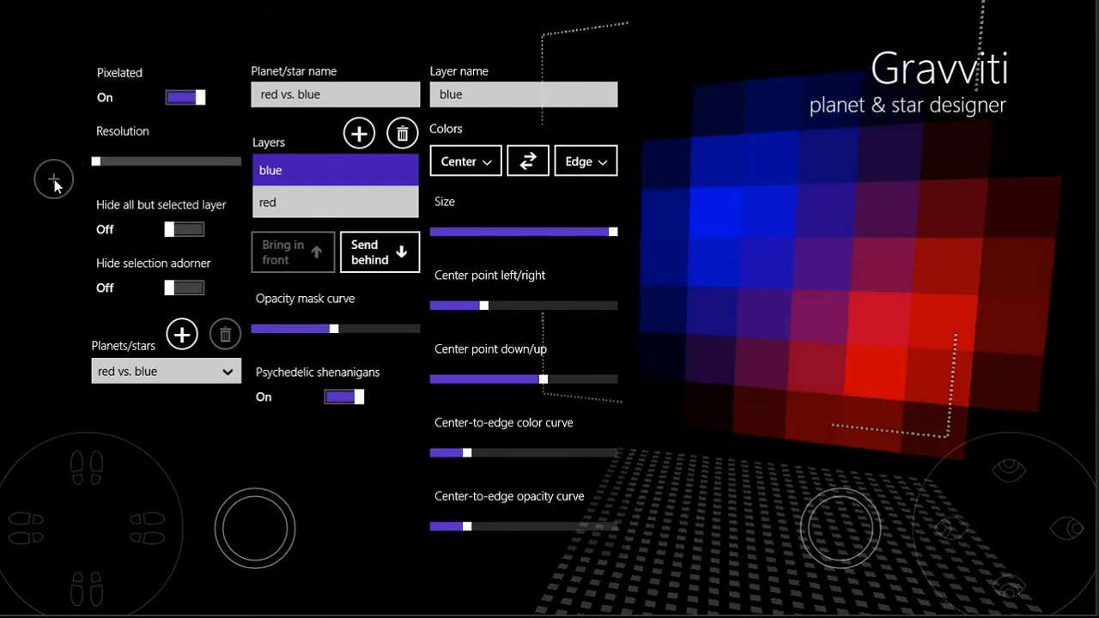
- Lower the pixelated planet's opacity mask curve to near its minimum
{"action": "left_click", "coordinate": [334, 330]}
{"action": "left_click_drag", "start_coordinate": [334, 332], "coordinate": [272, 334]}
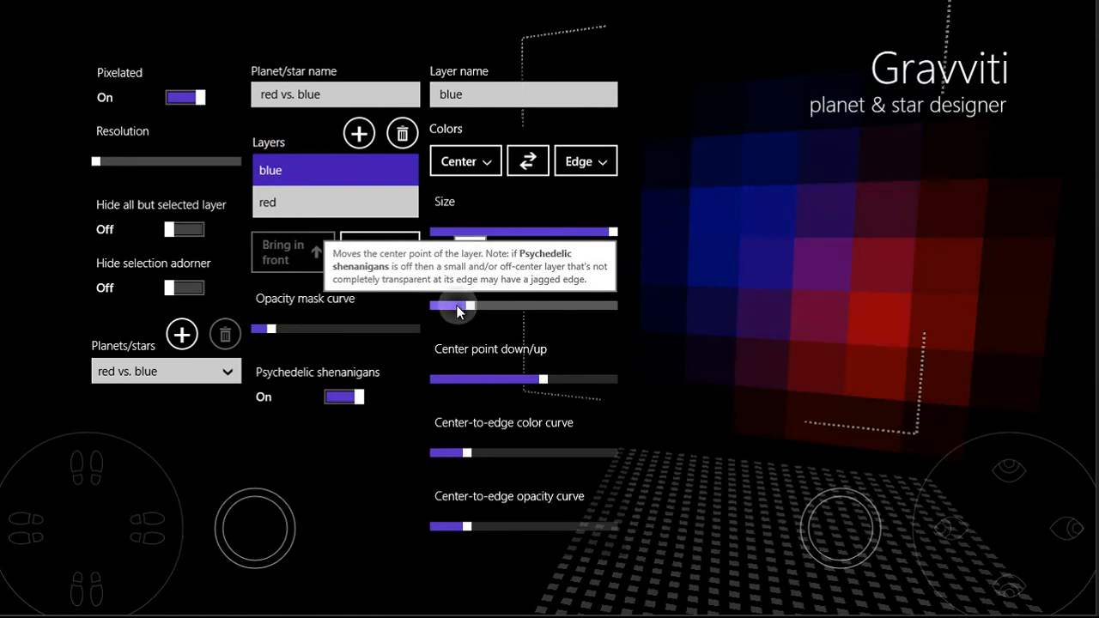